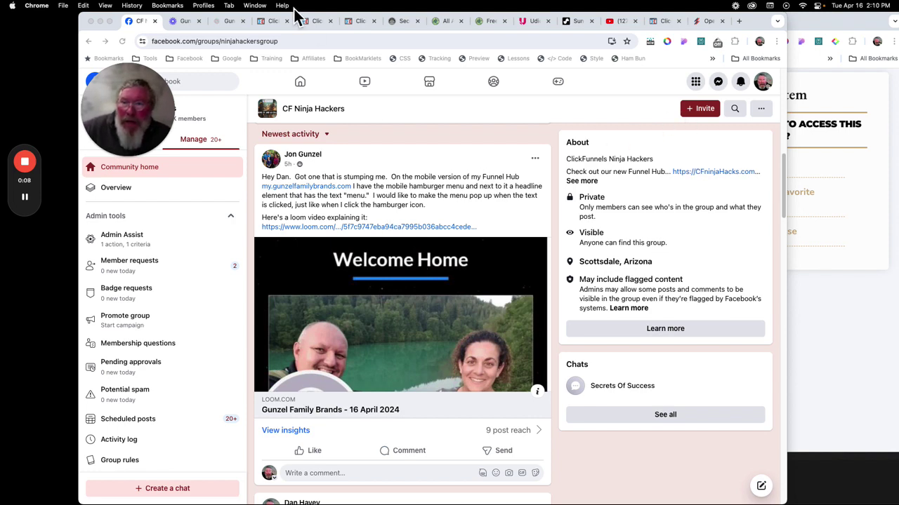
# Switch to the member's 'Welcome Home' site tab with developer tools open
pyautogui.click(226, 22)
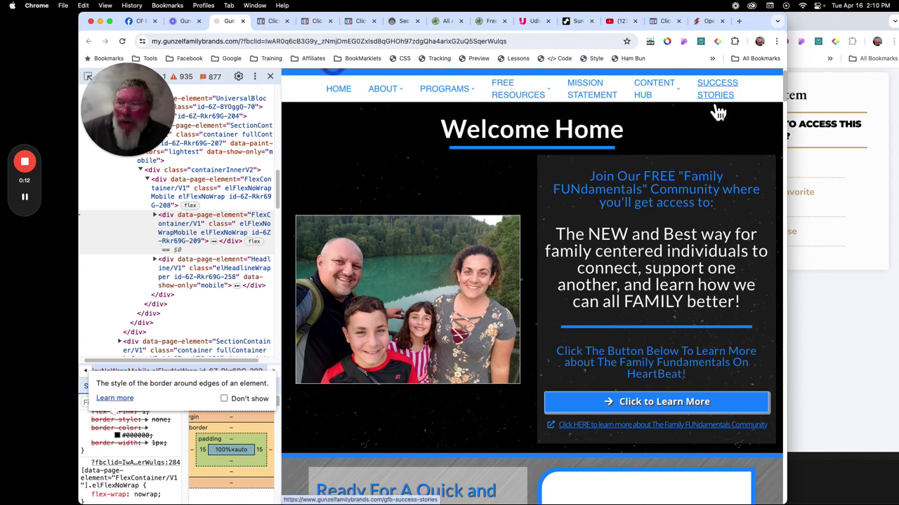
# Narrow the window to mobile width and try the site's Menu navigation overlay, then close it
pyautogui.moveTo(786, 180); pyautogui.dragTo(606, 191)
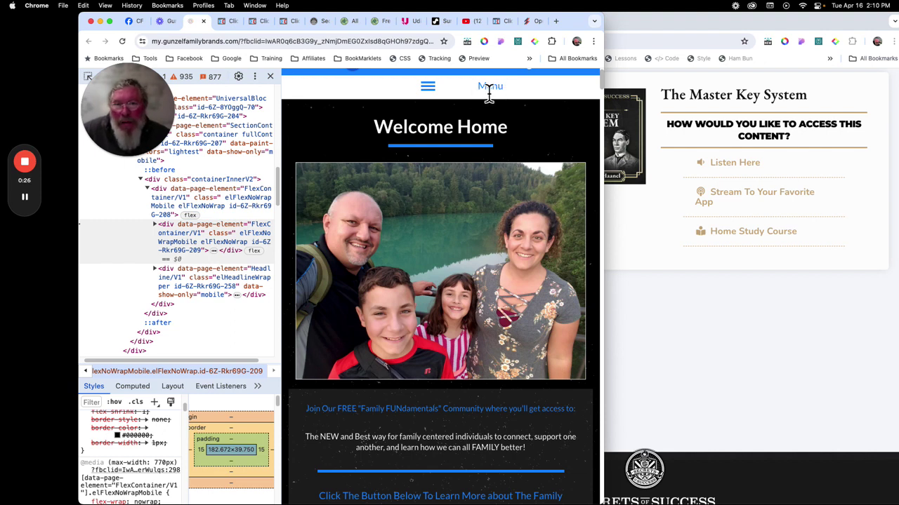
pyautogui.click(430, 89)
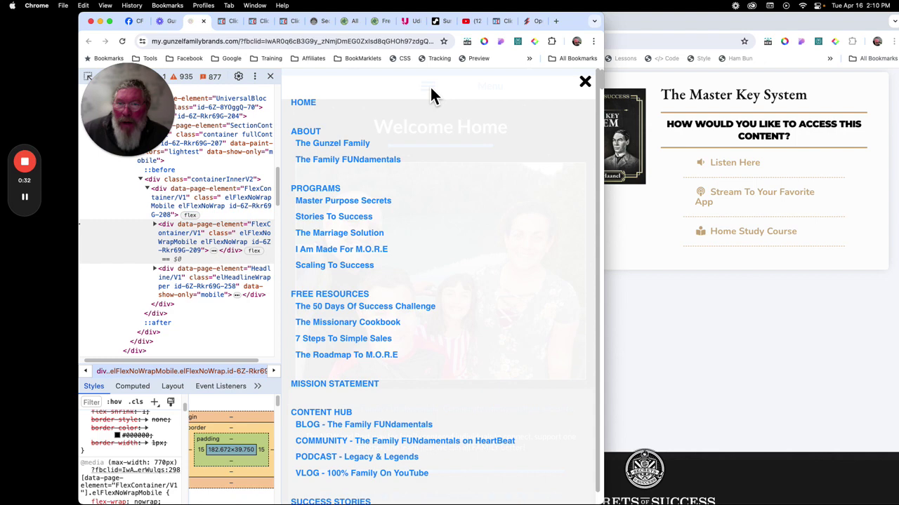
pyautogui.click(586, 83)
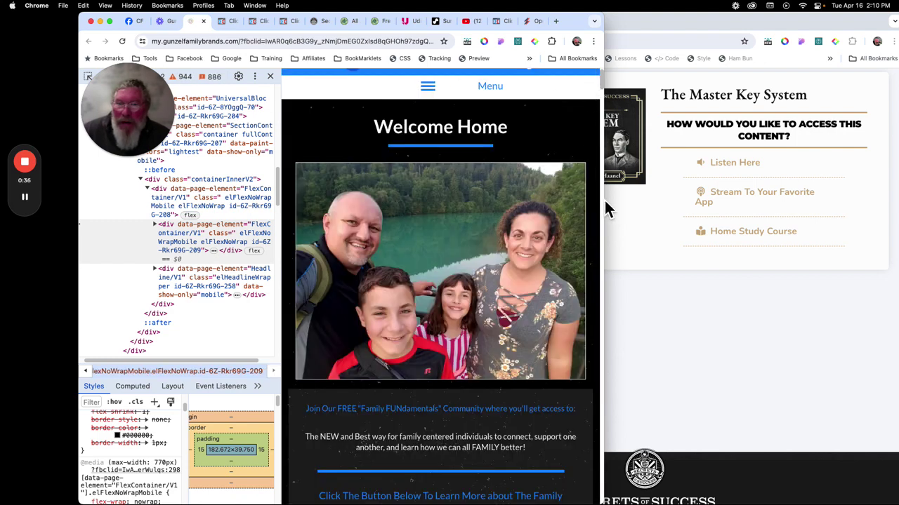
# Resize between desktop and mobile widths, then switch to the open-mobile-menu demo preview
pyautogui.moveTo(609, 207); pyautogui.dragTo(834, 229)
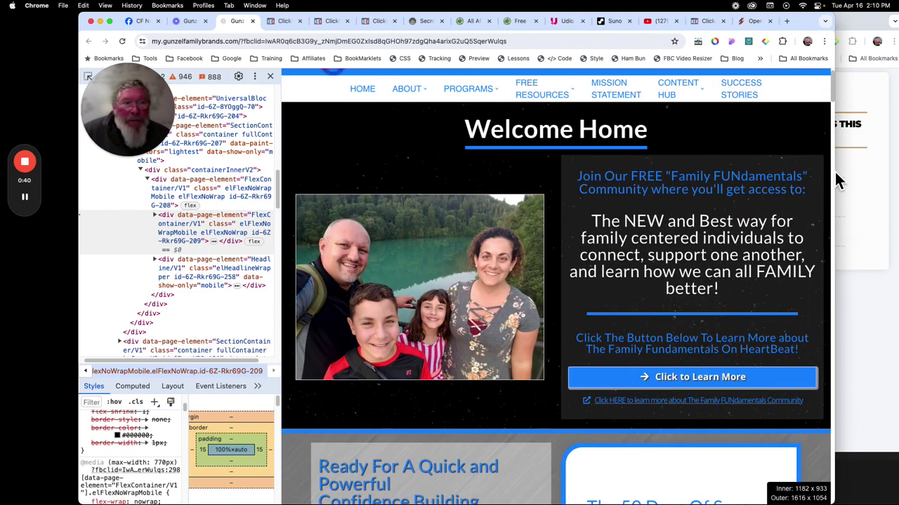
pyautogui.moveTo(840, 177); pyautogui.dragTo(612, 175)
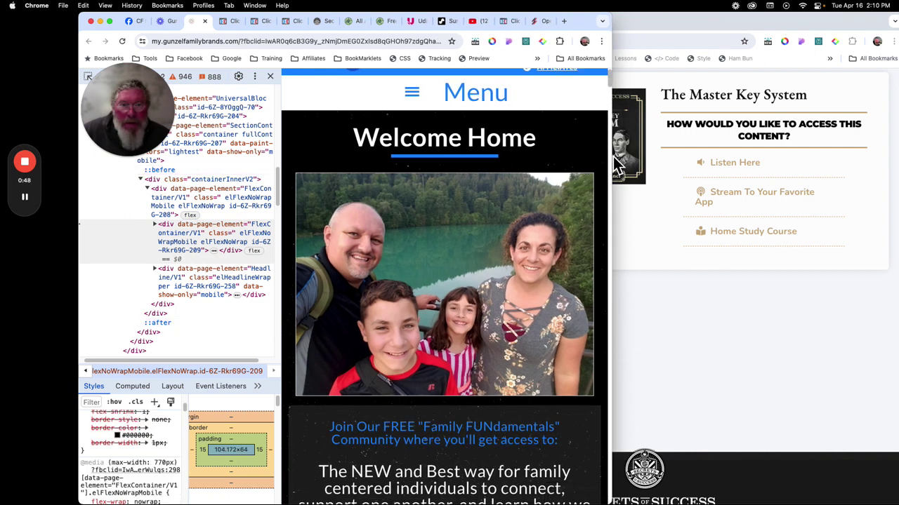
pyautogui.moveTo(612, 162); pyautogui.dragTo(759, 176)
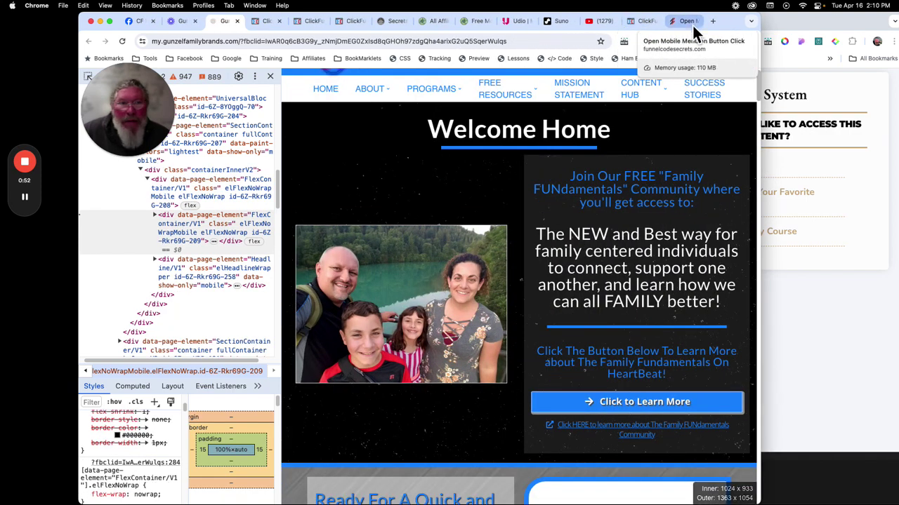
pyautogui.click(688, 21)
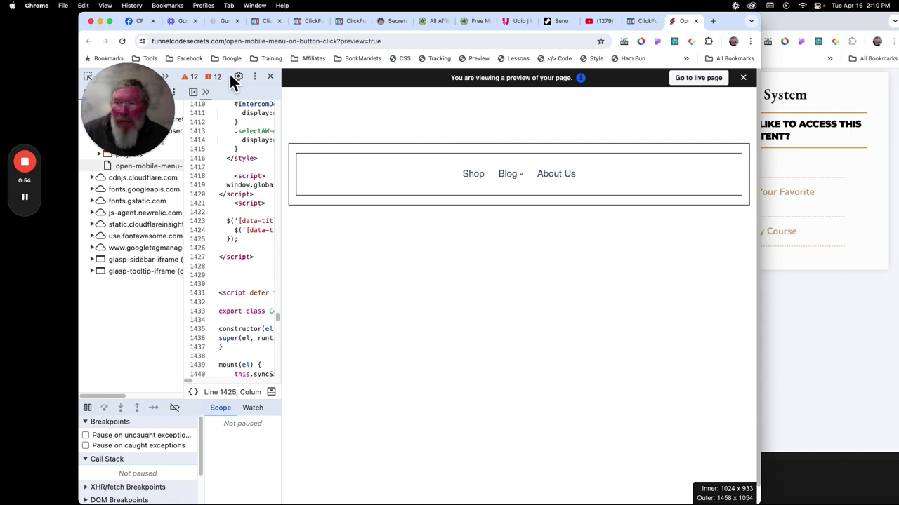
pyautogui.click(125, 42)
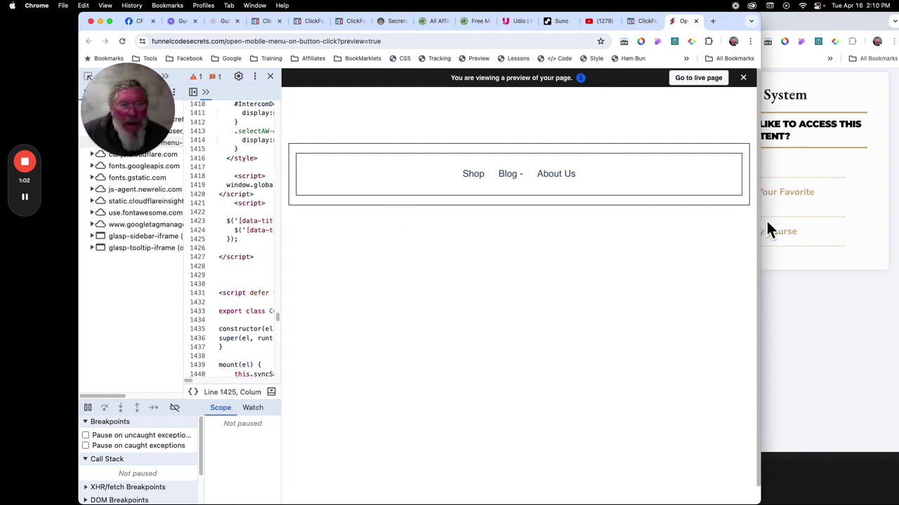
pyautogui.moveTo(767, 226); pyautogui.dragTo(589, 226)
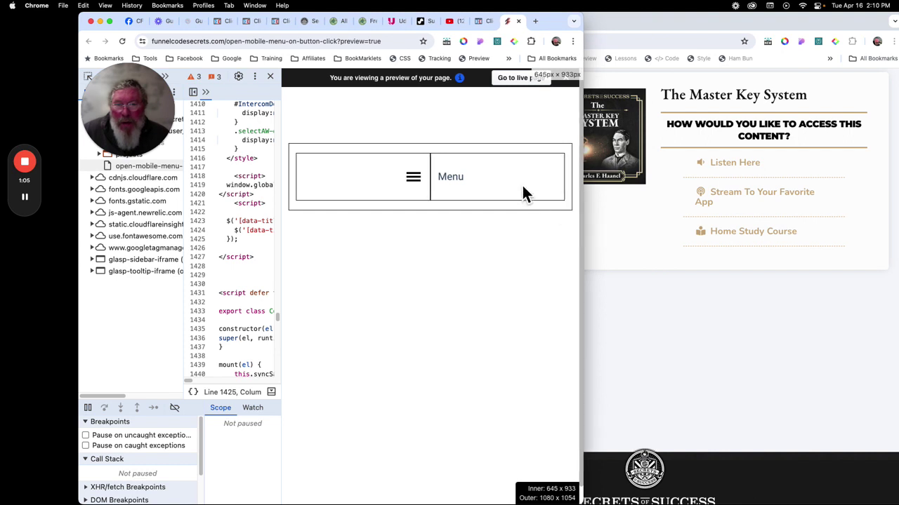
pyautogui.click(424, 185)
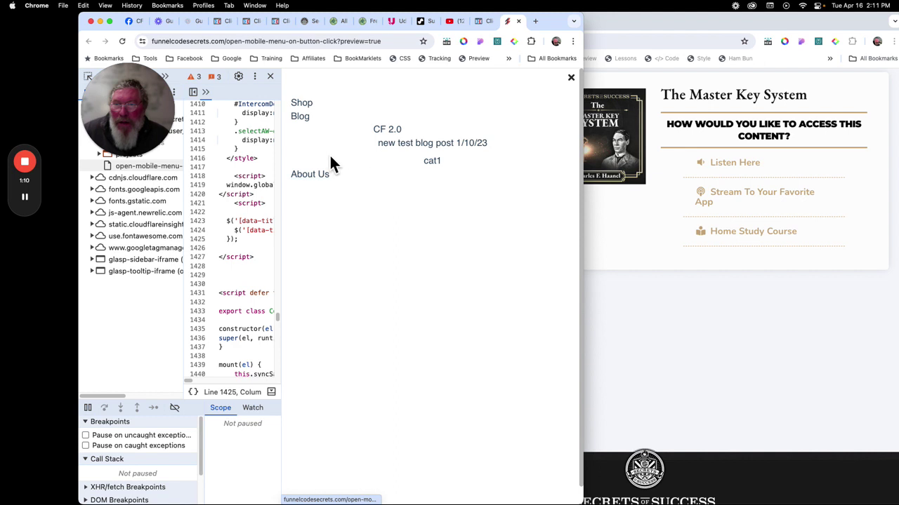
pyautogui.click(570, 78)
pyautogui.click(454, 185)
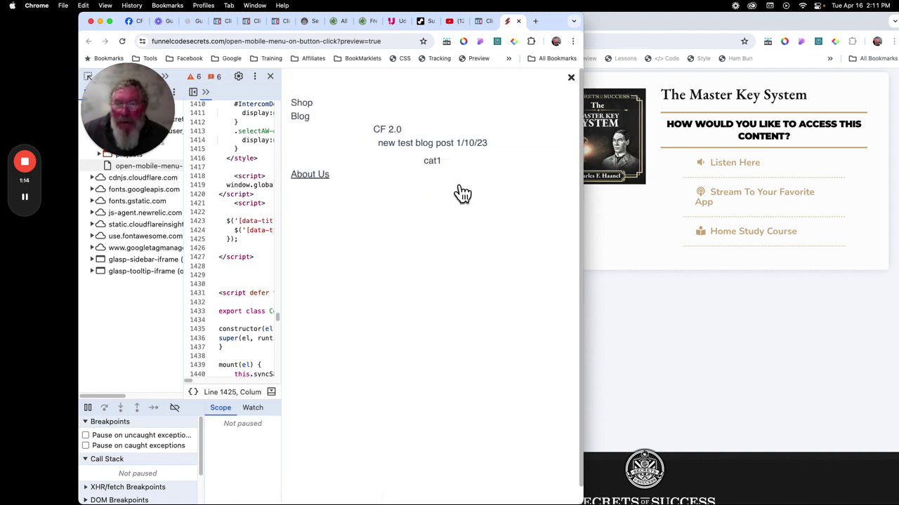
pyautogui.click(572, 77)
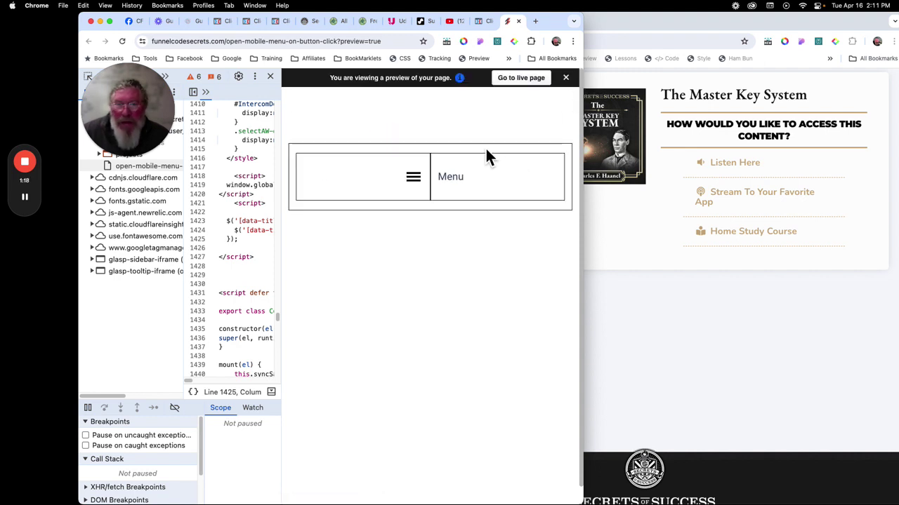
pyautogui.moveTo(589, 205); pyautogui.dragTo(832, 237)
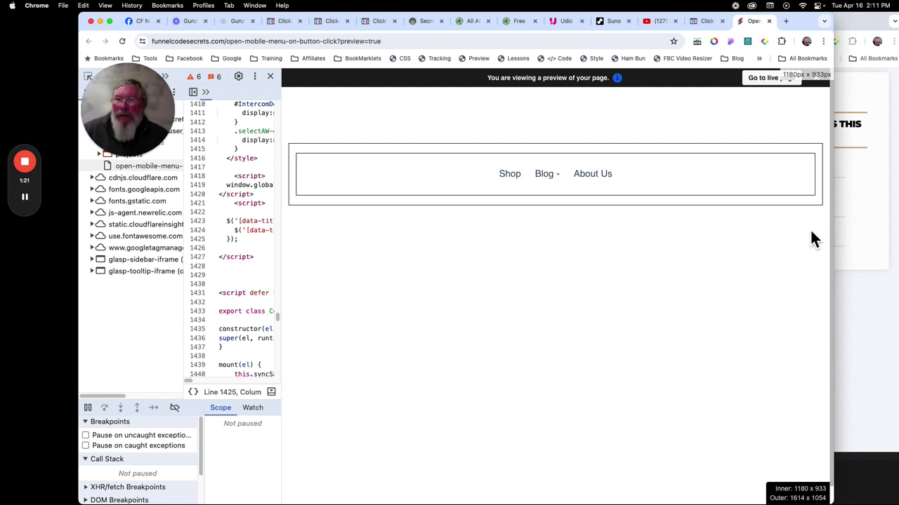
pyautogui.click(704, 22)
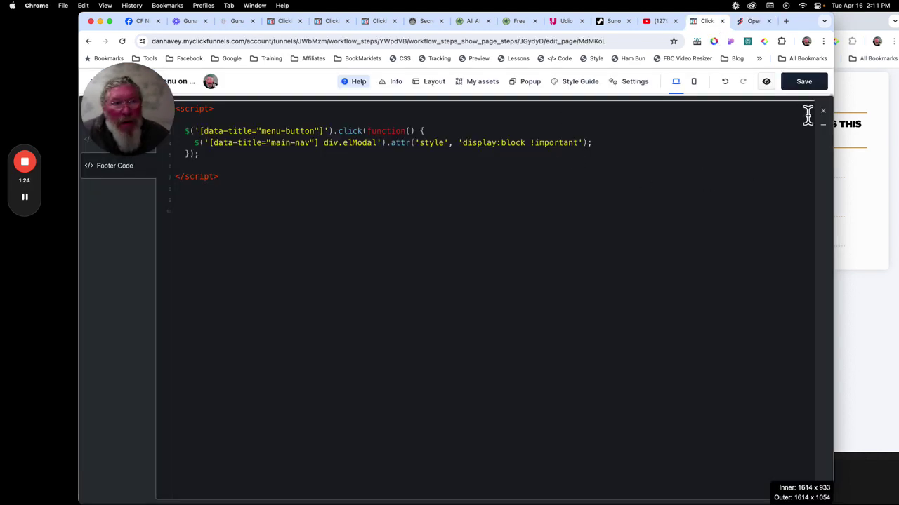
# Close the footer code editor and add a full-width section below the header
pyautogui.click(832, 123)
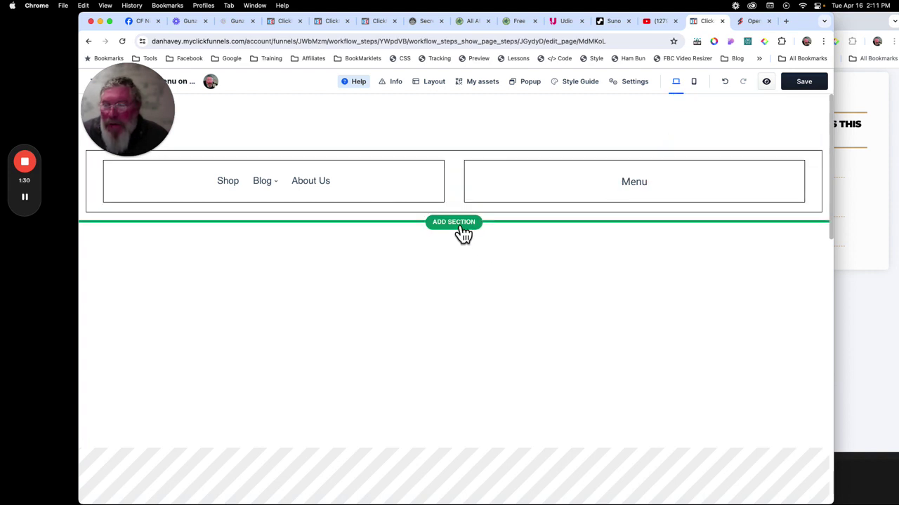
pyautogui.click(463, 232)
pyautogui.click(634, 188)
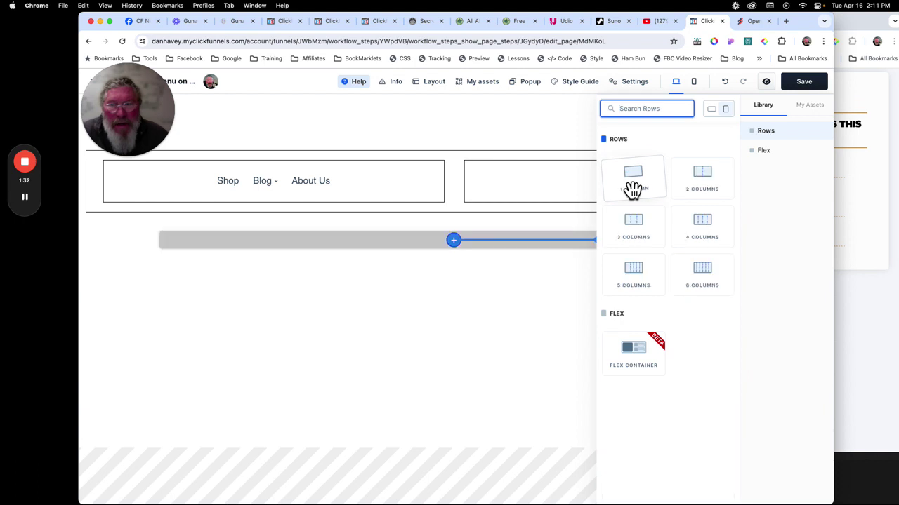
# Put a Flex Container row into the new section and bring up its settings
pyautogui.click(645, 363)
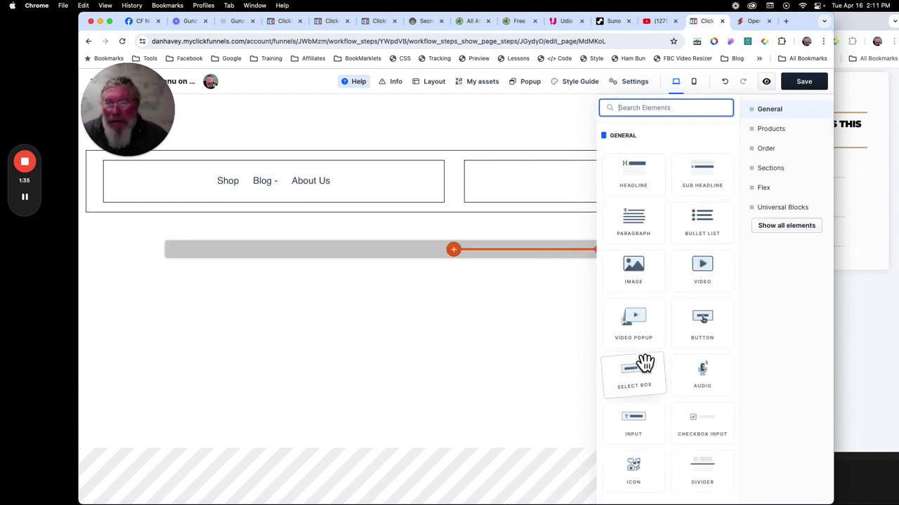
pyautogui.click(546, 319)
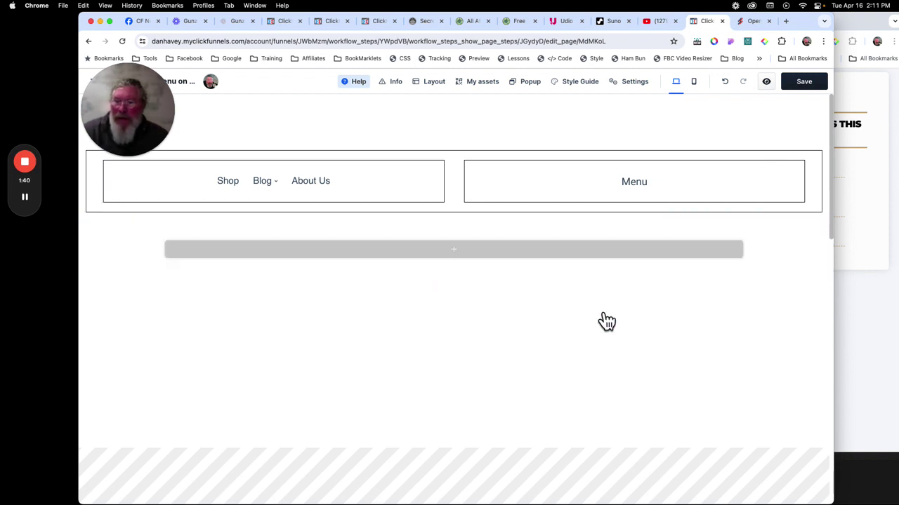
pyautogui.click(612, 242)
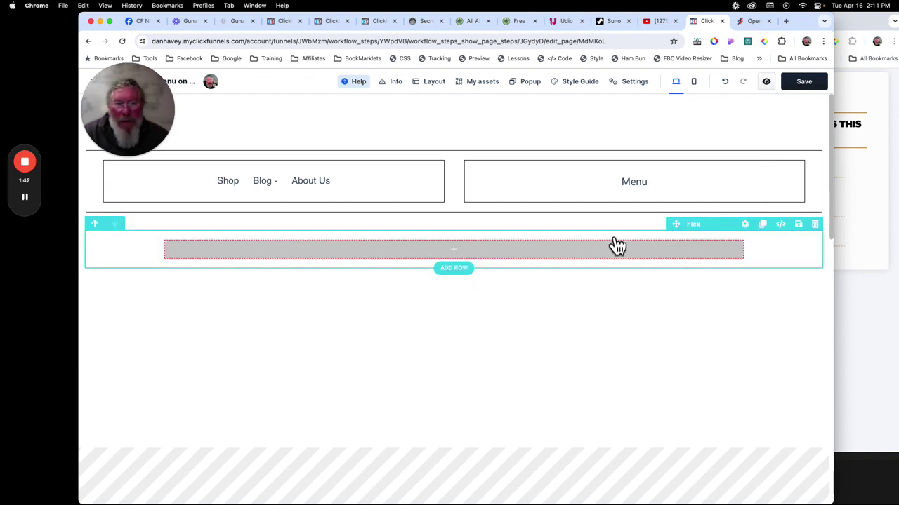
# Give the flex container a border and set its Wrap to No Wrap
pyautogui.scroll(-3, 754, 382)
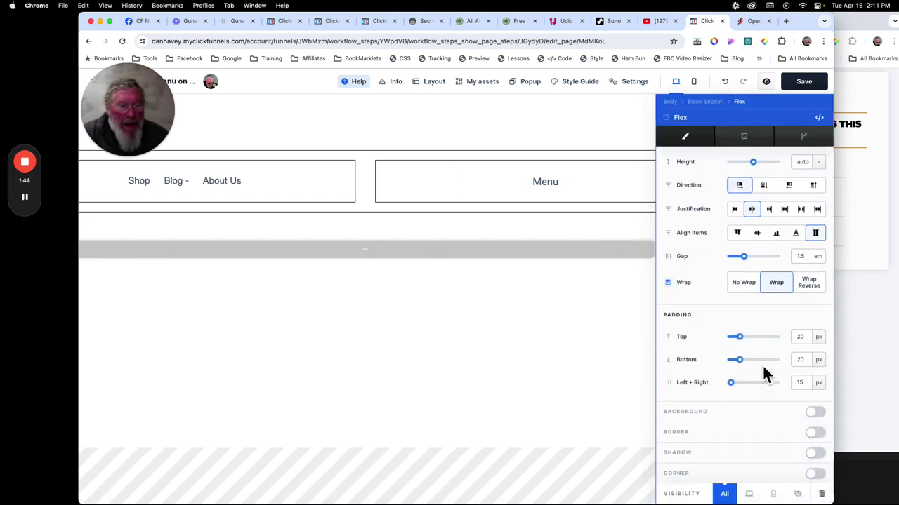
pyautogui.click(824, 433)
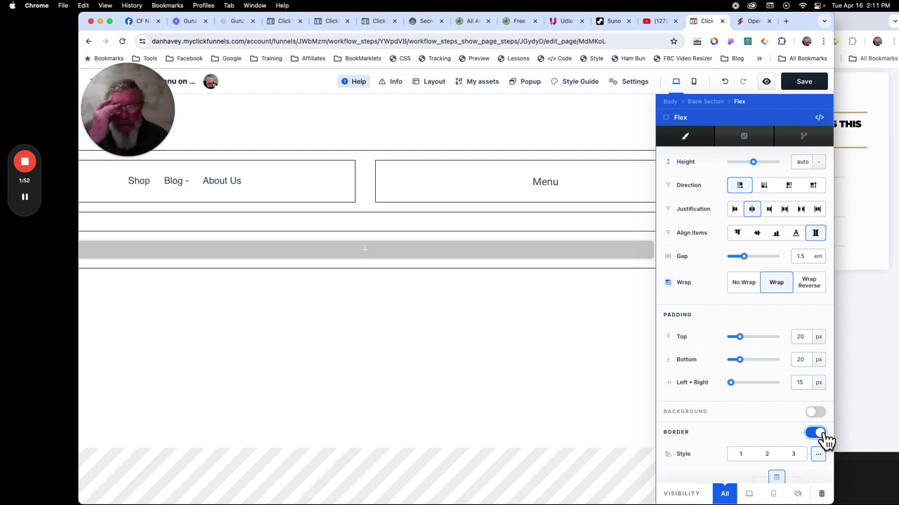
pyautogui.click(746, 292)
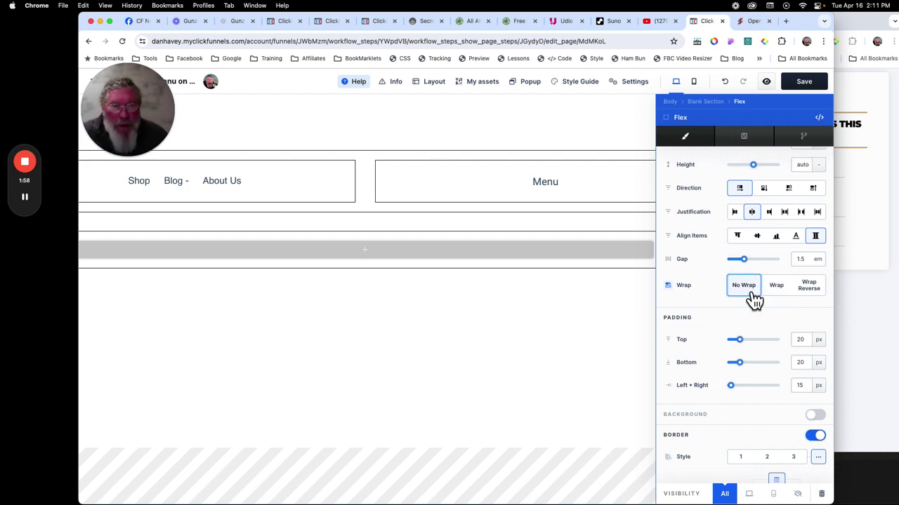
pyautogui.scroll(2, 755, 300)
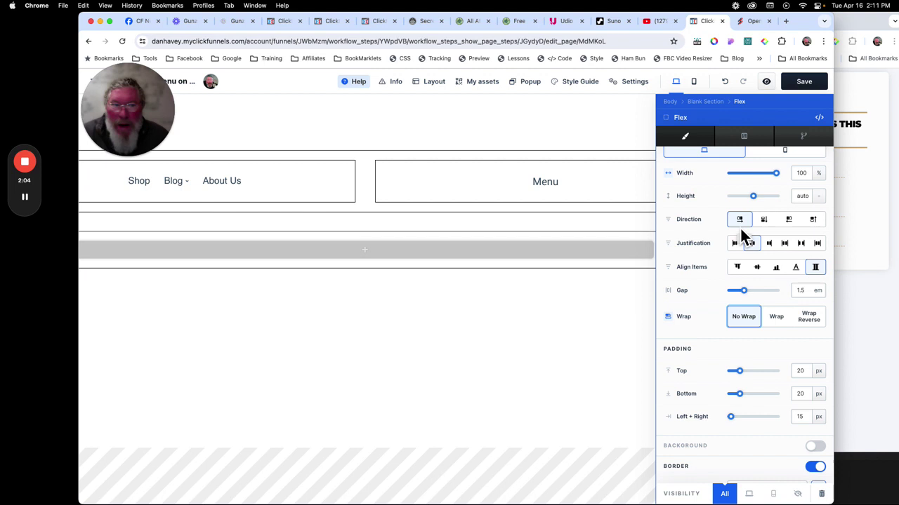
pyautogui.scroll(2, 738, 224)
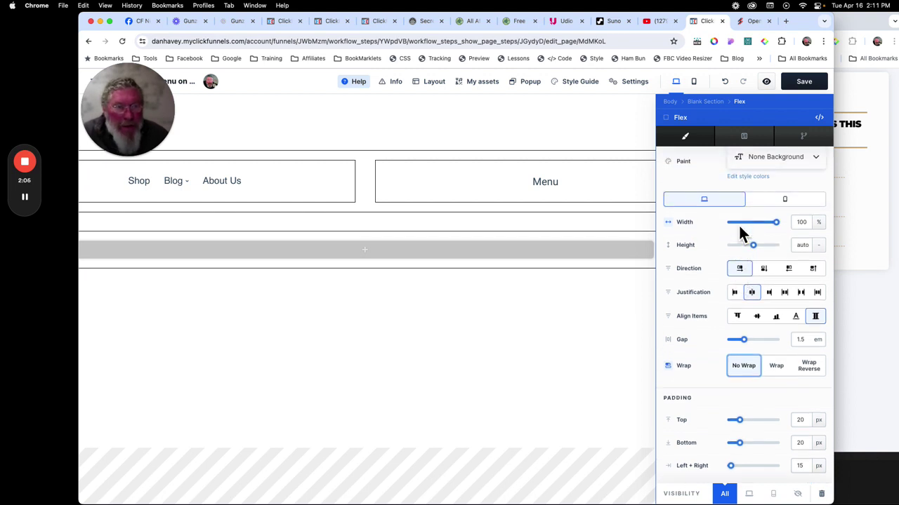
pyautogui.click(533, 314)
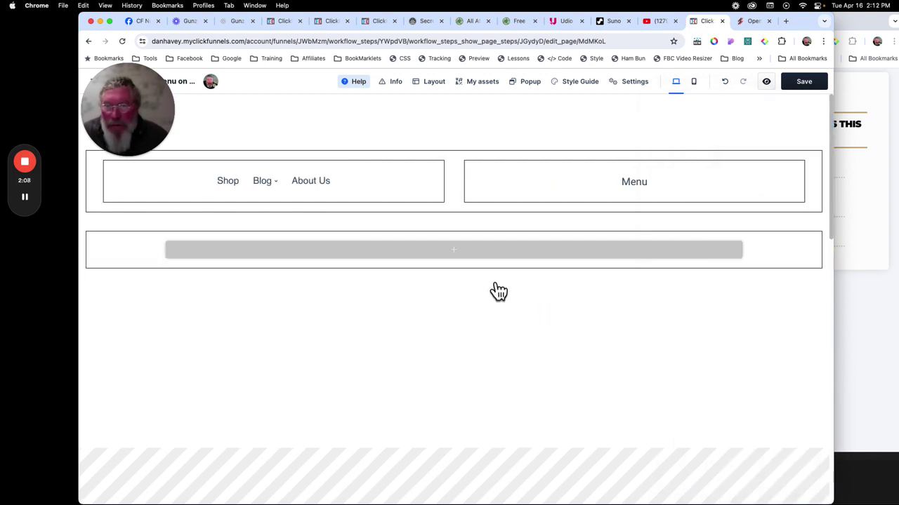
pyautogui.click(463, 251)
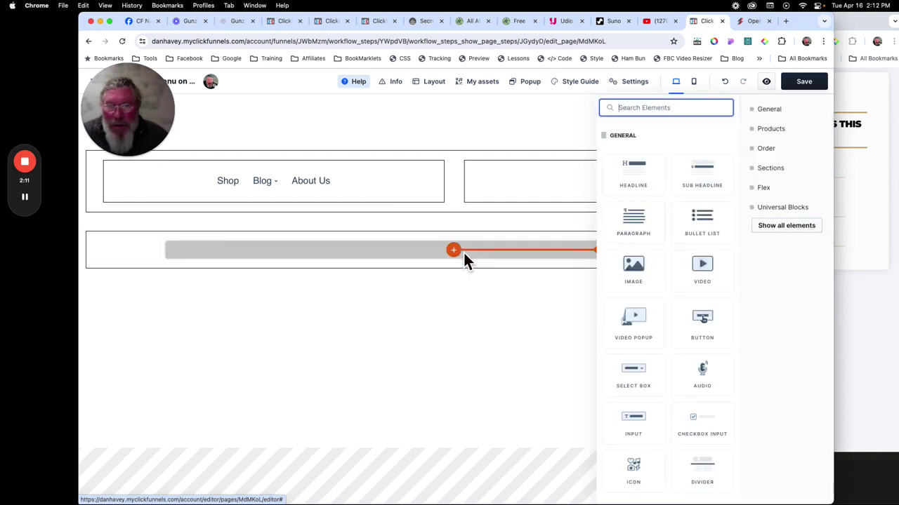
# Nest a second Flex Container inside the row with a border and No Wrap
pyautogui.click(778, 196)
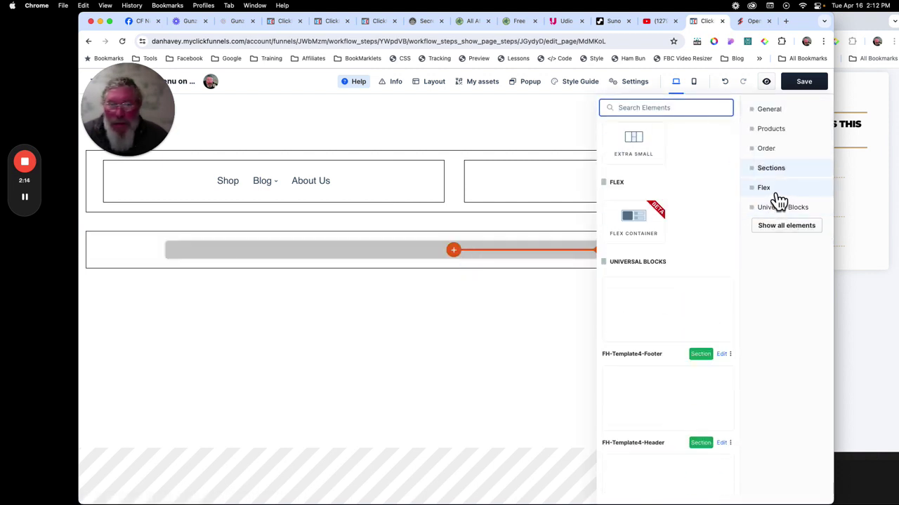
pyautogui.moveTo(638, 185); pyautogui.dragTo(478, 348)
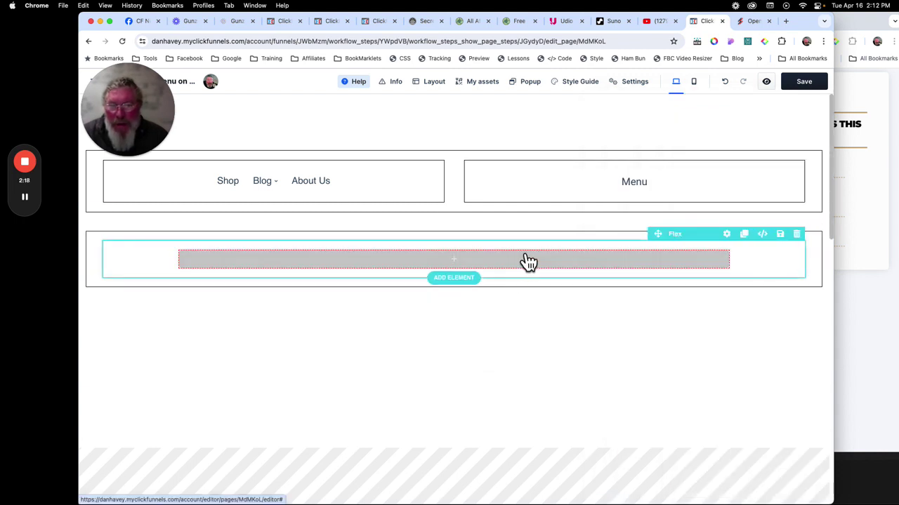
pyautogui.click(528, 259)
pyautogui.scroll(-5, 712, 321)
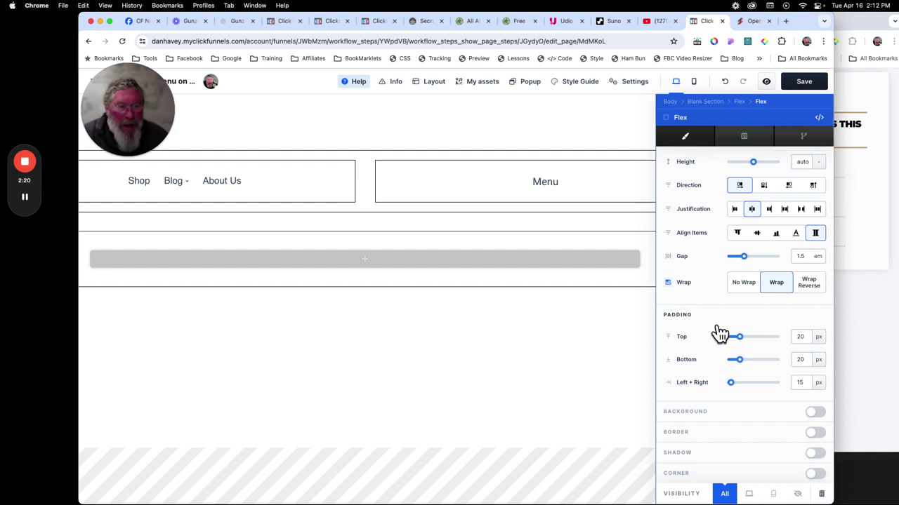
pyautogui.click(817, 433)
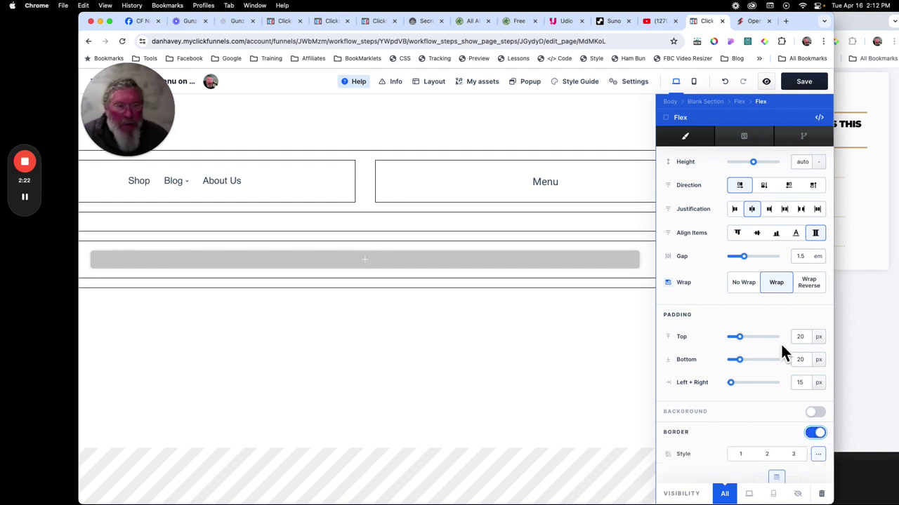
pyautogui.click(751, 291)
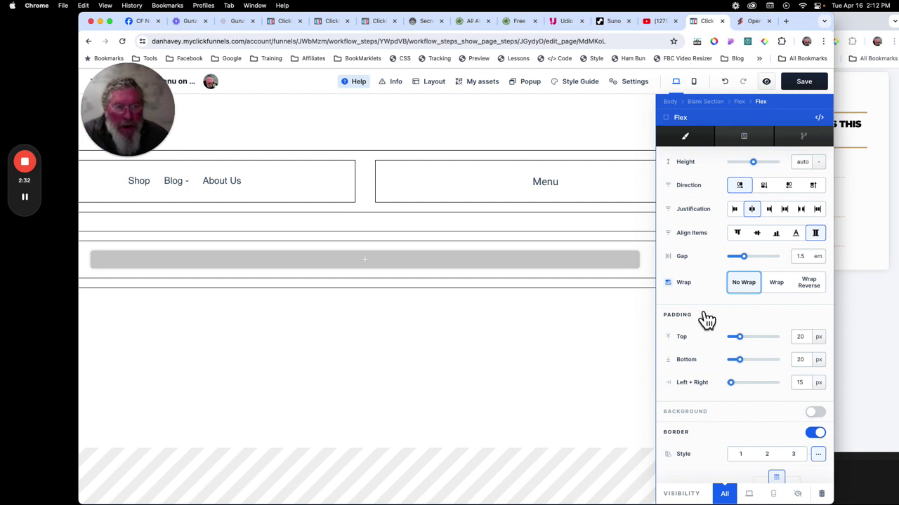
pyautogui.scroll(2, 699, 316)
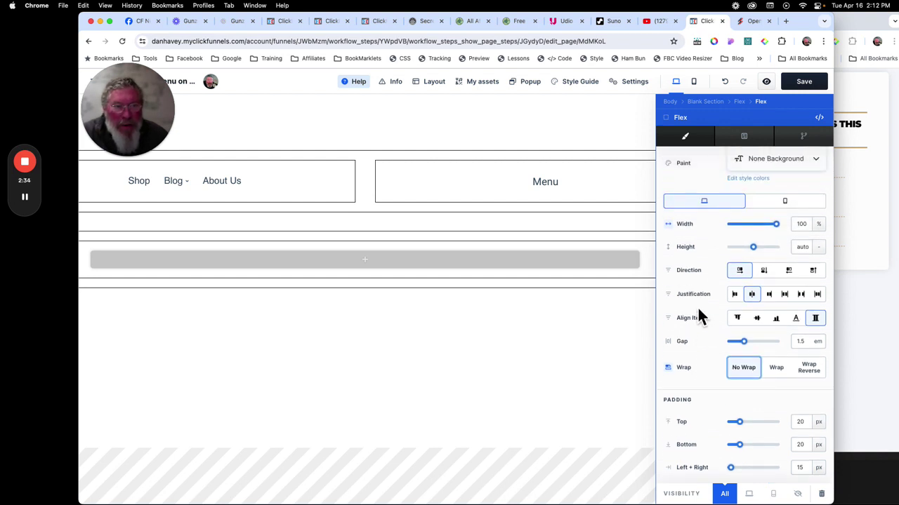
pyautogui.click(569, 344)
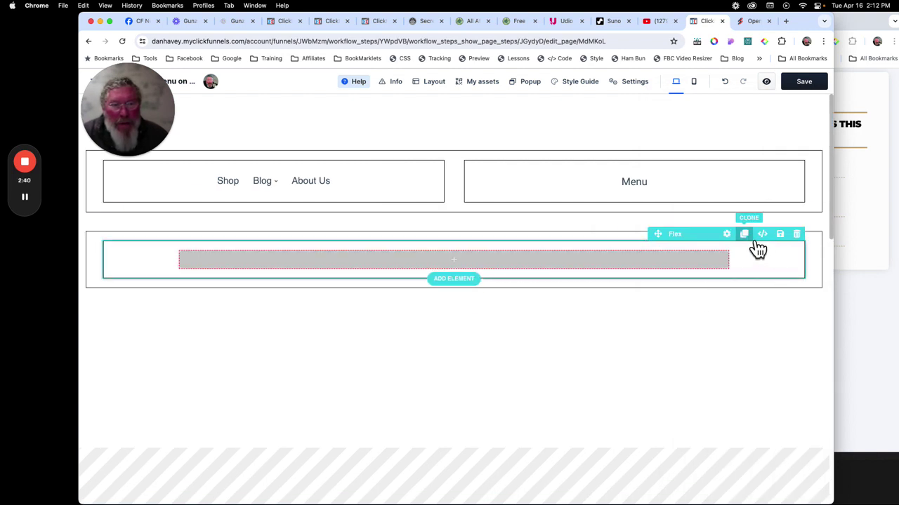
# Clone the flex column, placing a Navigation menu on the left and a sign-up button on the right
pyautogui.click(754, 242)
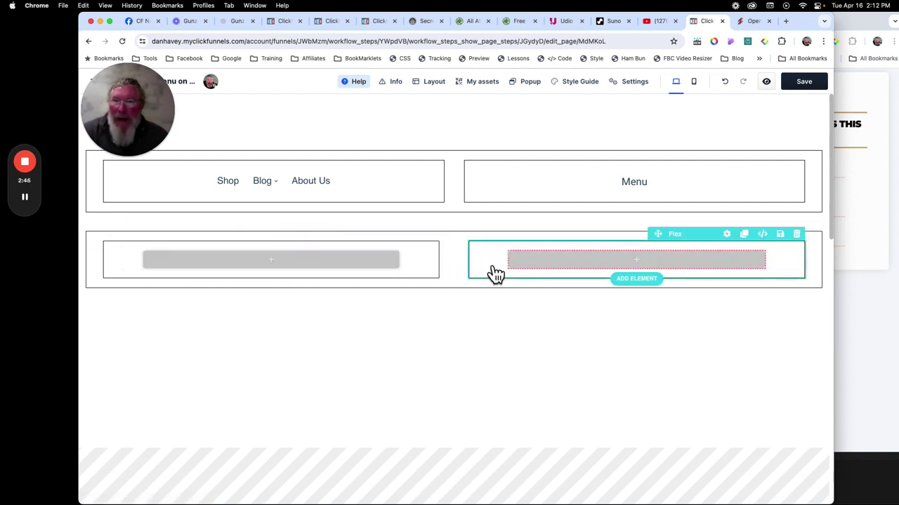
pyautogui.click(314, 261)
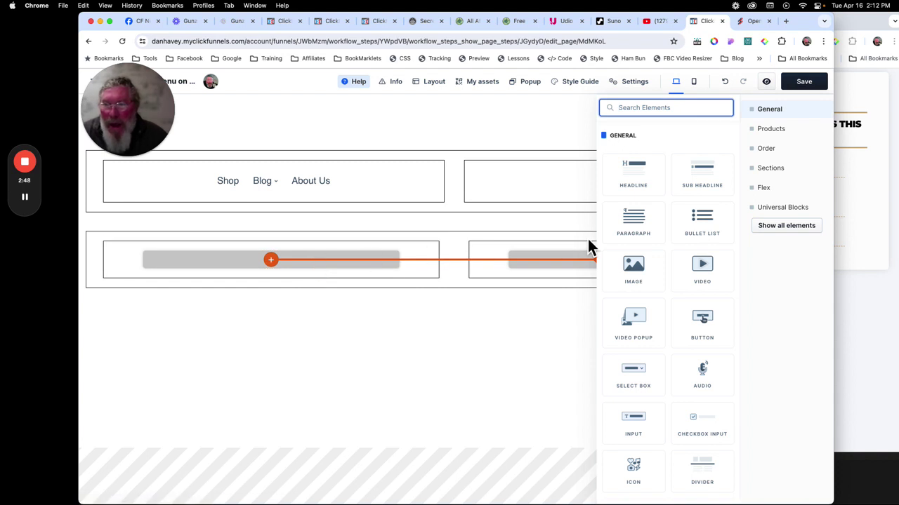
pyautogui.scroll(-3, 678, 293)
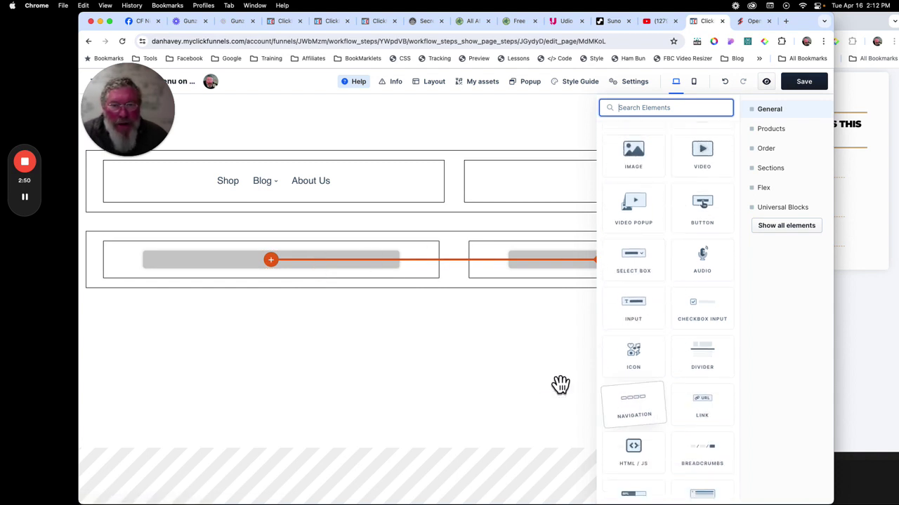
pyautogui.moveTo(560, 384); pyautogui.dragTo(535, 368)
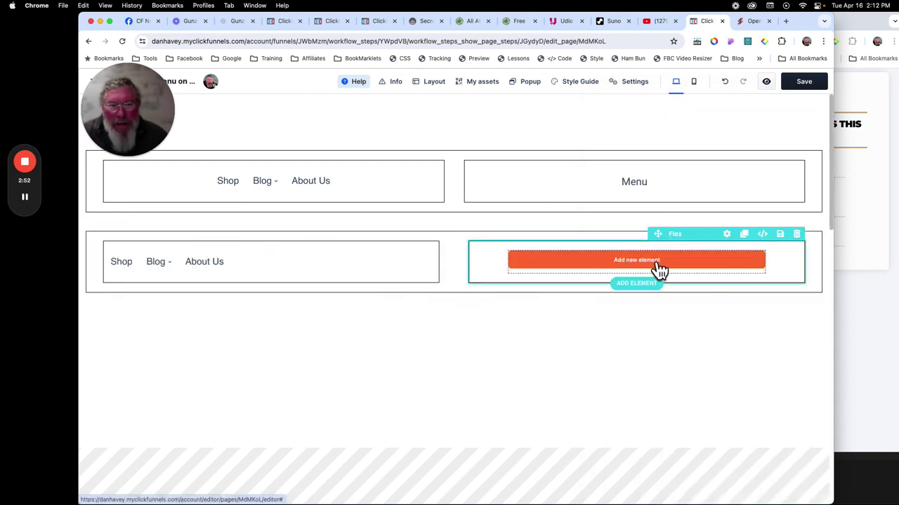
pyautogui.click(660, 269)
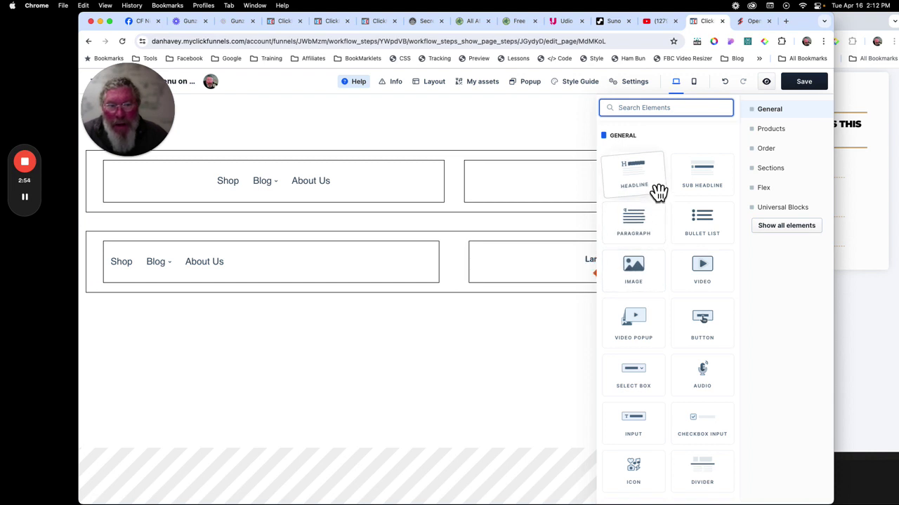
pyautogui.click(707, 345)
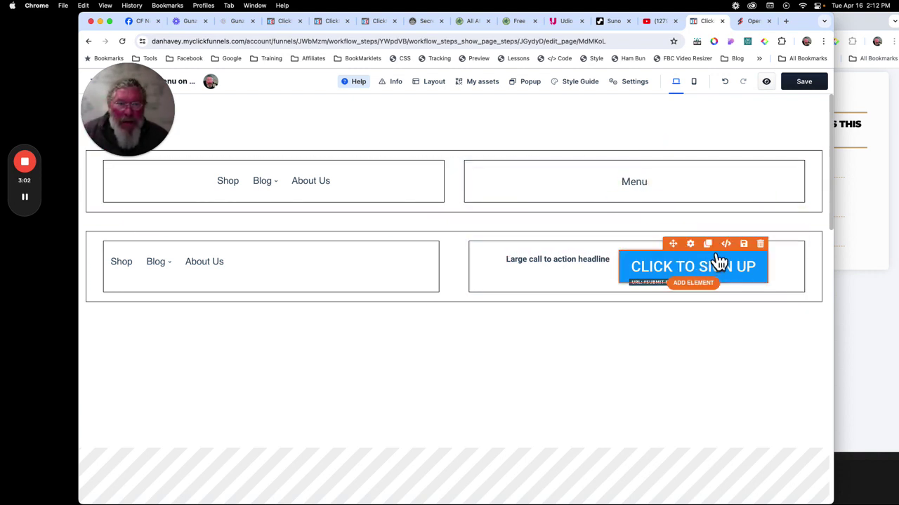
# Override the sign-up button's style and make its background fully transparent (alpha 0)
pyautogui.click(701, 253)
pyautogui.scroll(-5, 738, 325)
pyautogui.click(748, 415)
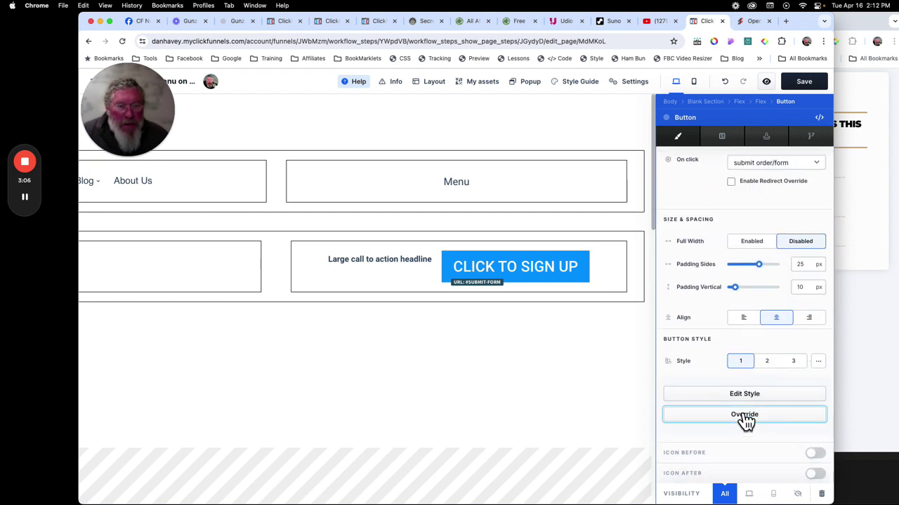
pyautogui.scroll(-3, 715, 385)
pyautogui.scroll(-1, 710, 382)
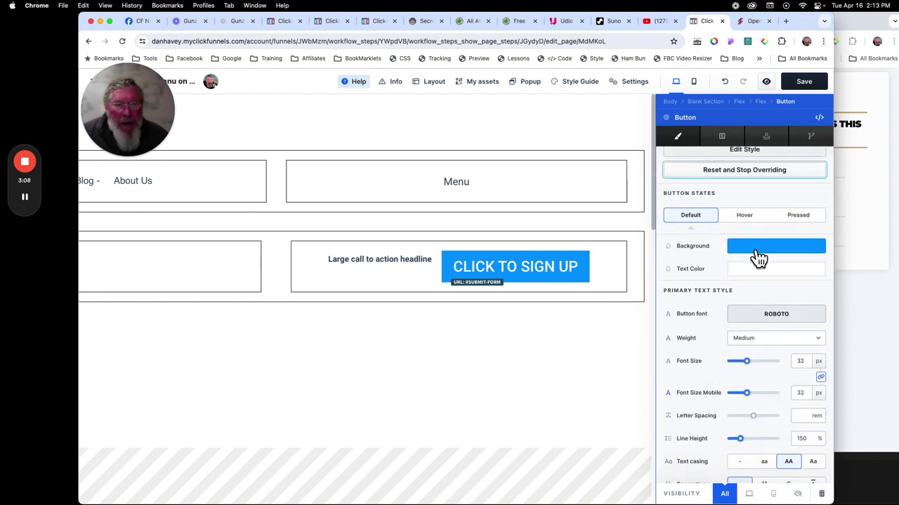
pyautogui.click(755, 251)
pyautogui.click(700, 258)
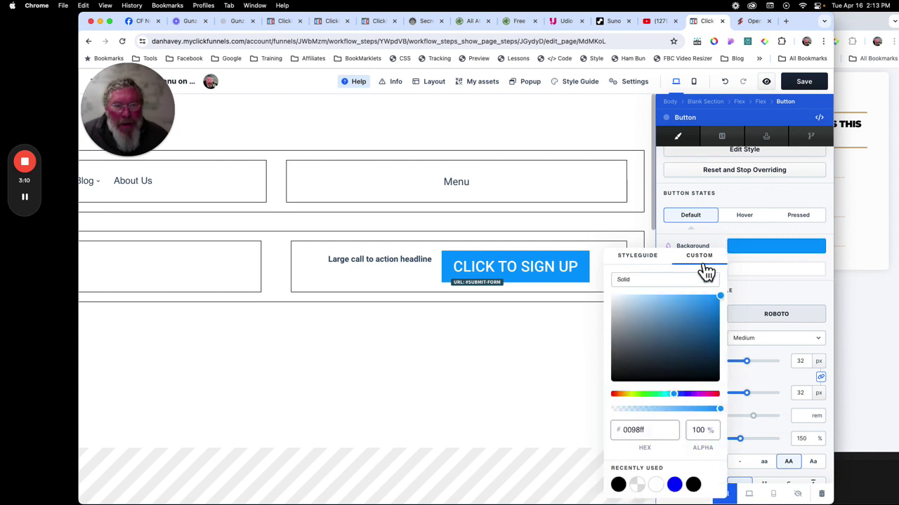
pyautogui.click(611, 408)
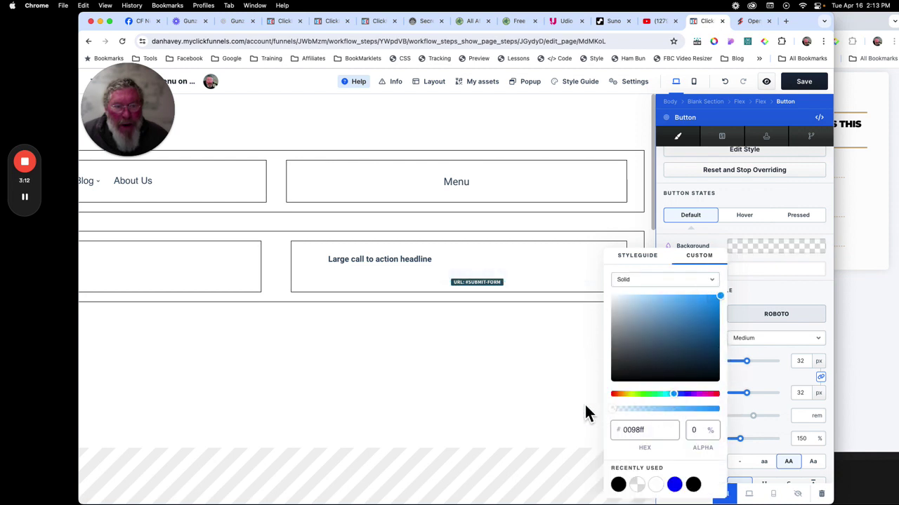
# Set the button text colour to dark navy, then delete the second section
pyautogui.click(770, 280)
pyautogui.click(768, 277)
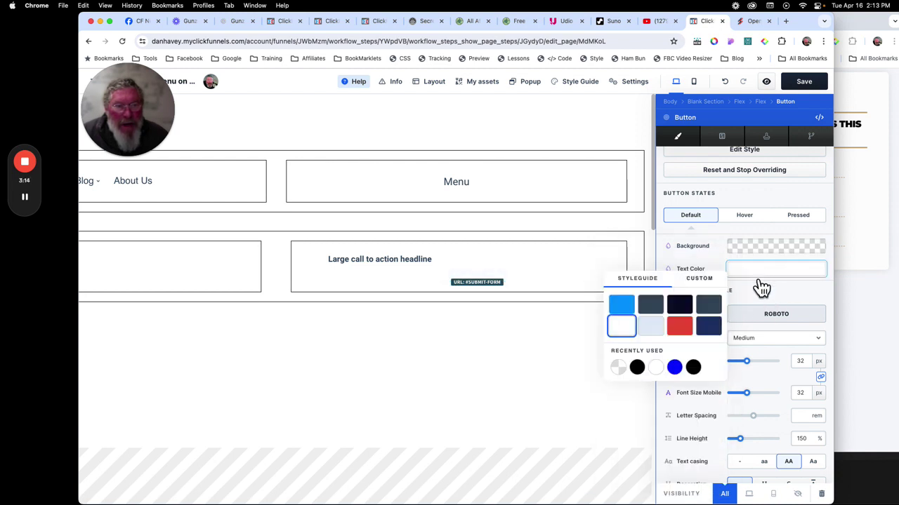
pyautogui.click(688, 313)
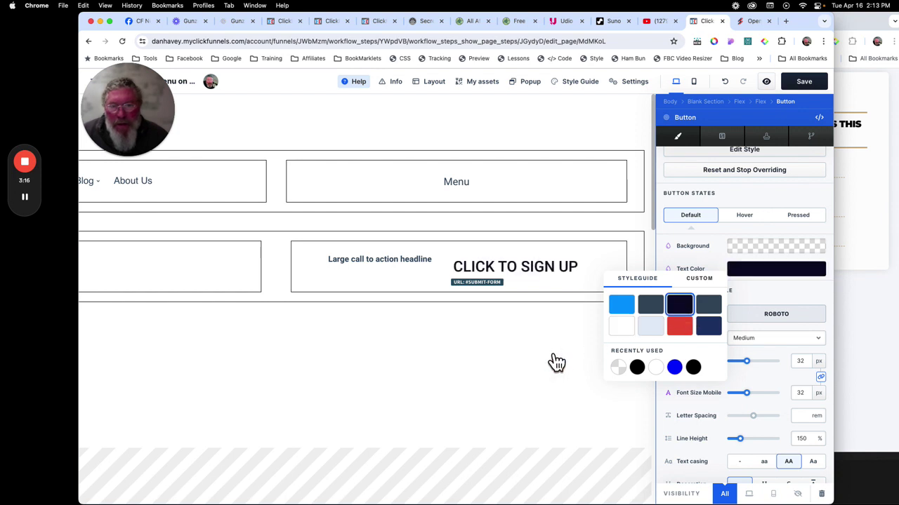
pyautogui.click(554, 281)
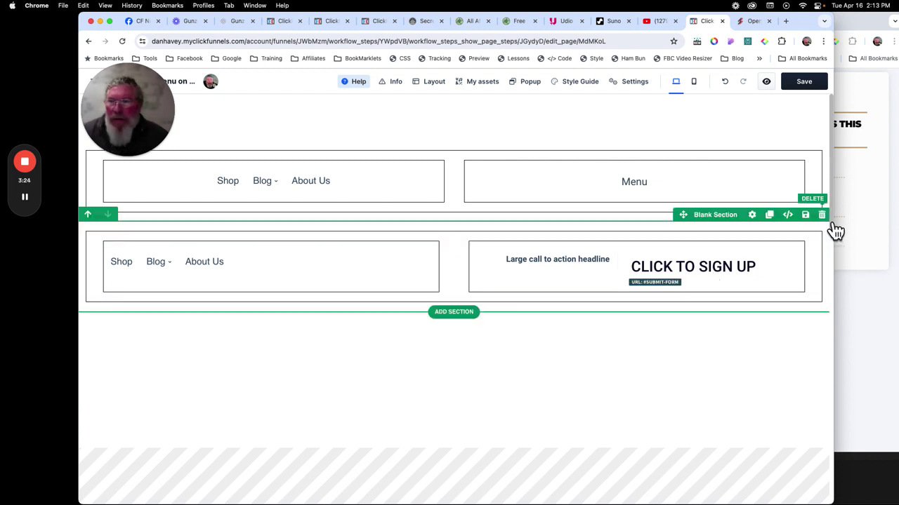
pyautogui.click(821, 214)
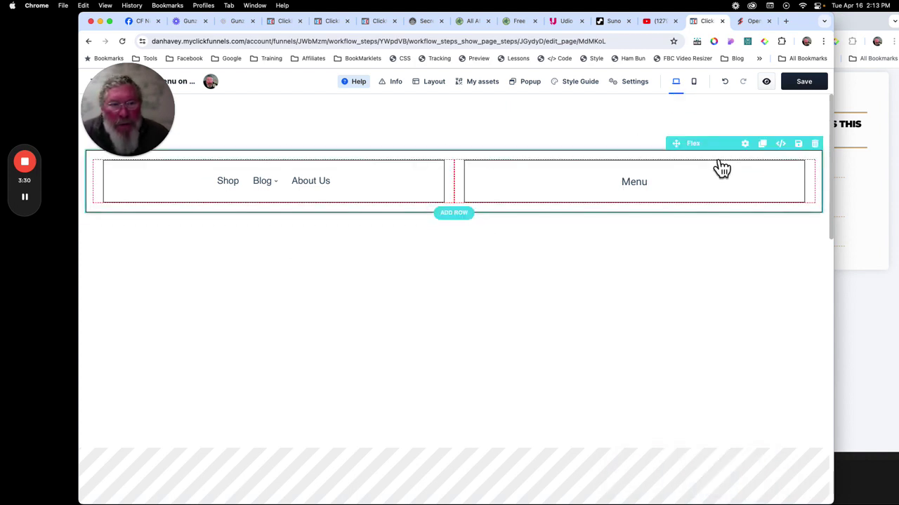
pyautogui.click(757, 157)
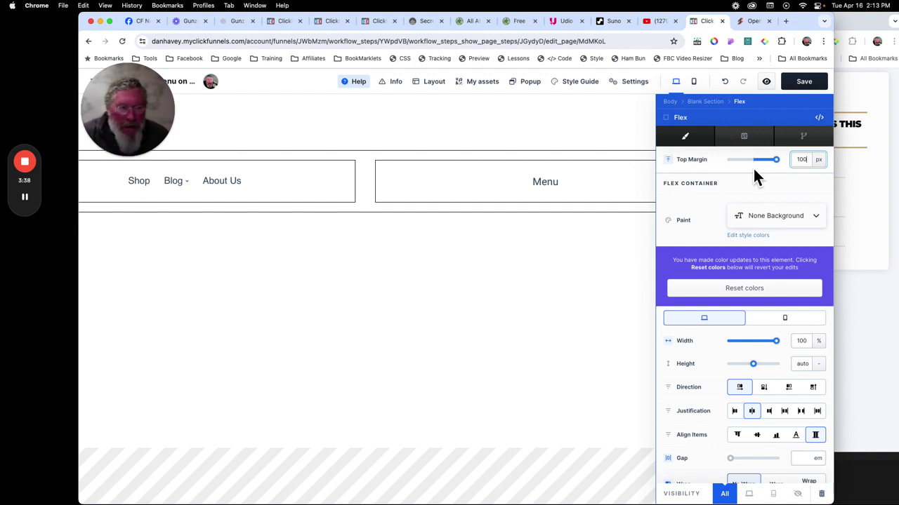
pyautogui.scroll(-3, 688, 239)
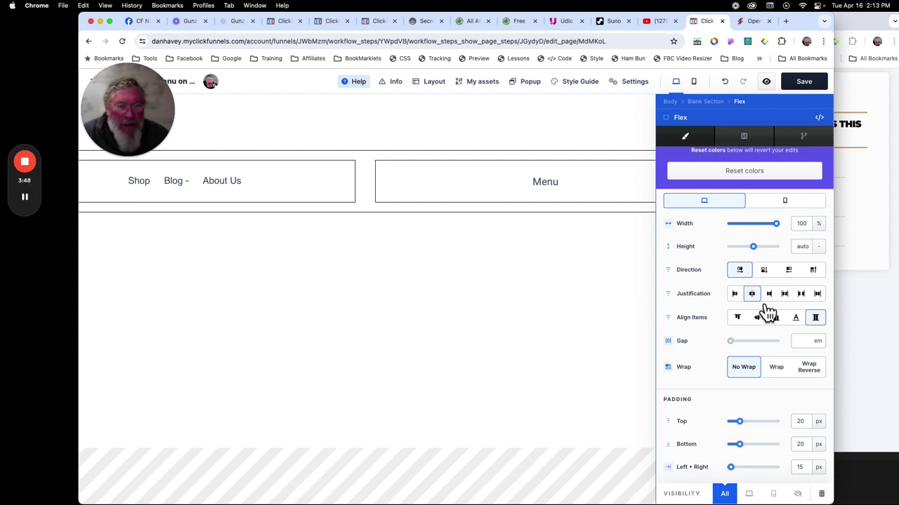
pyautogui.scroll(-3, 748, 373)
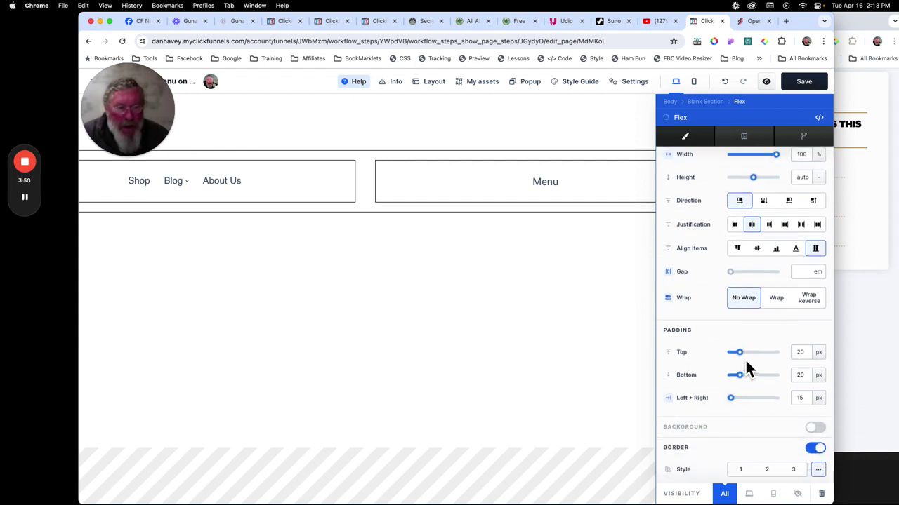
pyautogui.scroll(-3, 765, 450)
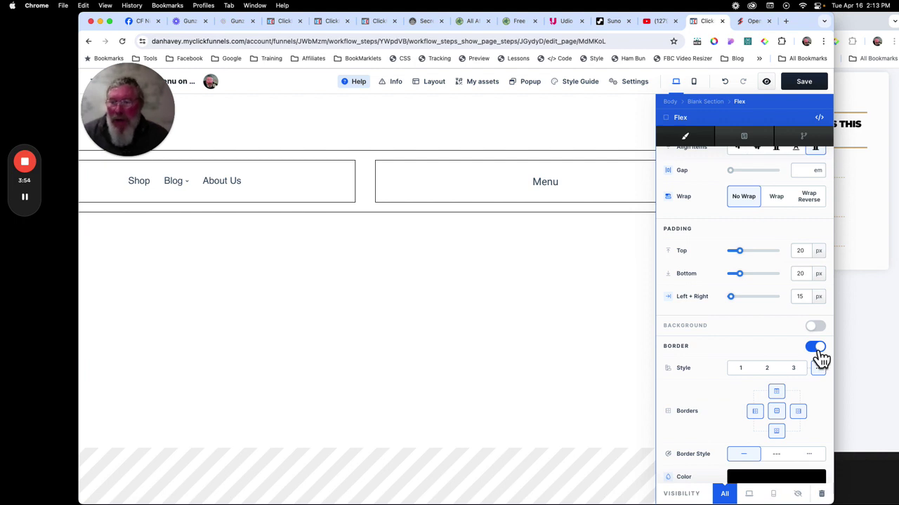
pyautogui.click(515, 311)
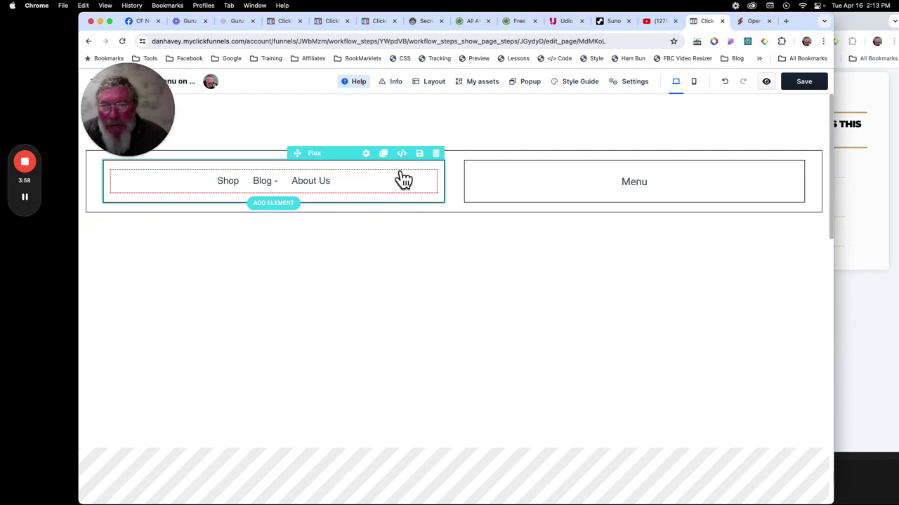
pyautogui.click(368, 155)
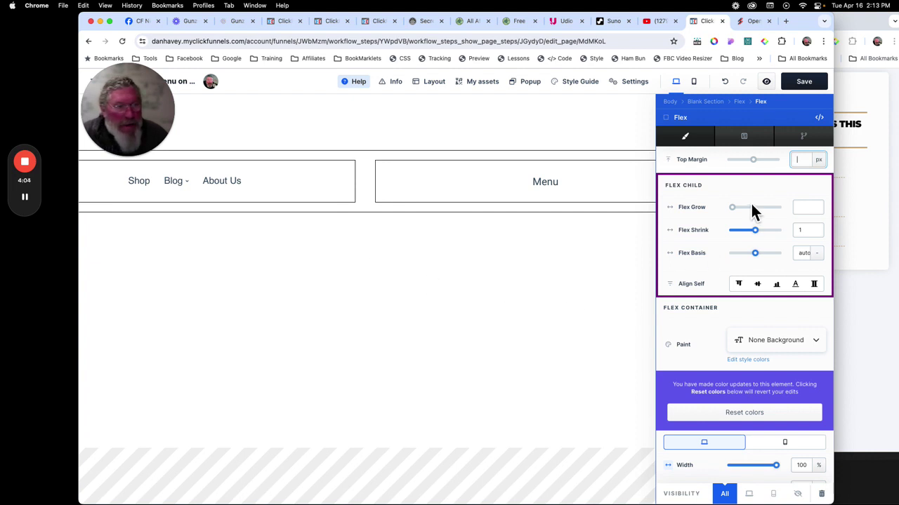
pyautogui.scroll(-2, 768, 207)
pyautogui.scroll(1, 748, 211)
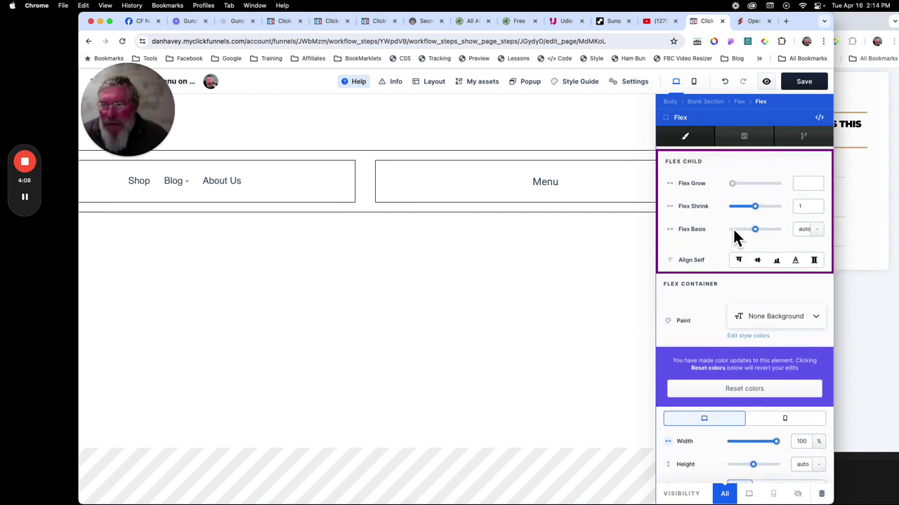
pyautogui.scroll(-2, 689, 302)
pyautogui.scroll(-9, 689, 298)
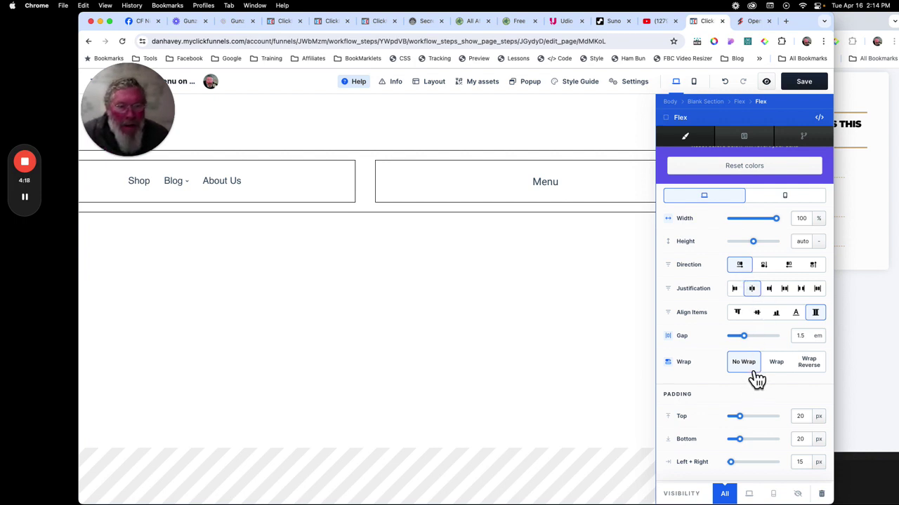
pyautogui.scroll(-1, 700, 393)
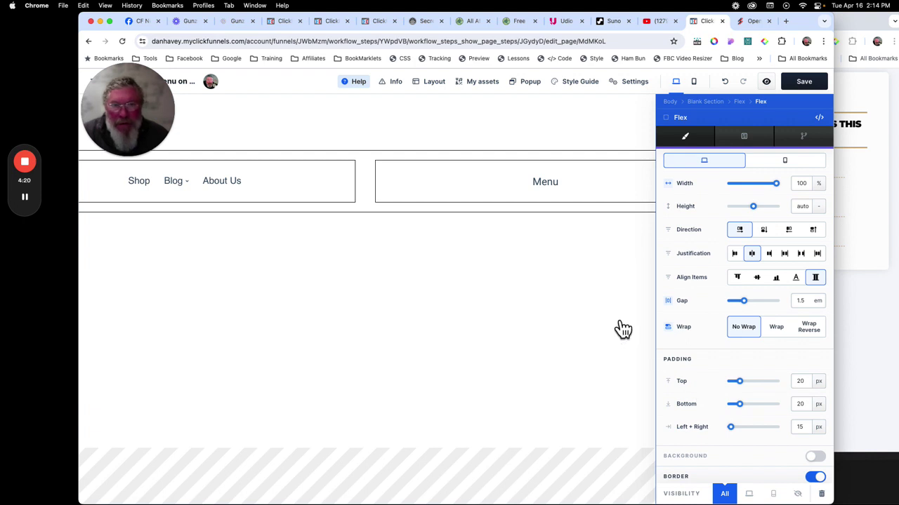
pyautogui.scroll(5, 665, 200)
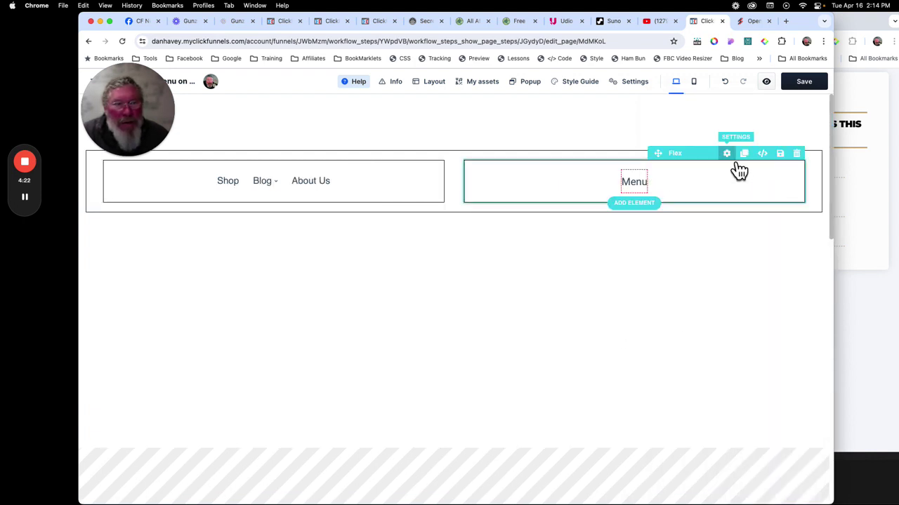
pyautogui.click(738, 173)
pyautogui.scroll(-5, 732, 327)
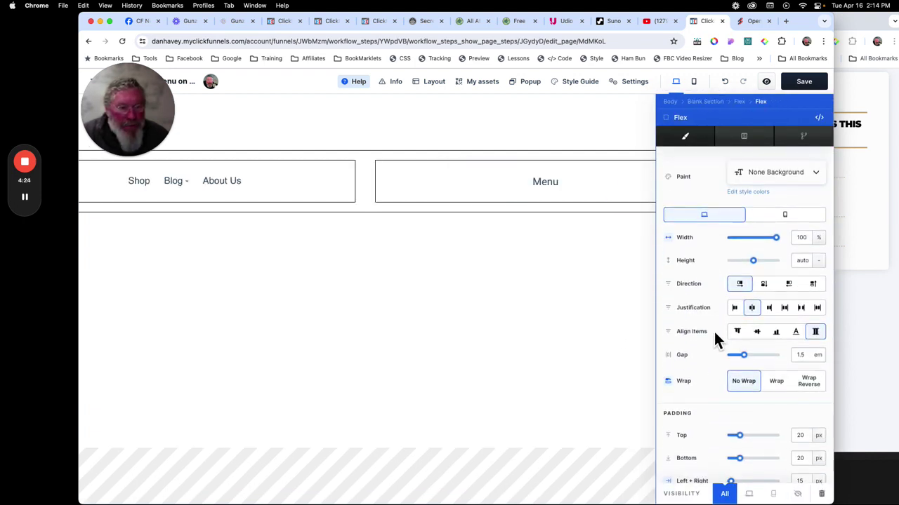
pyautogui.scroll(-3, 705, 406)
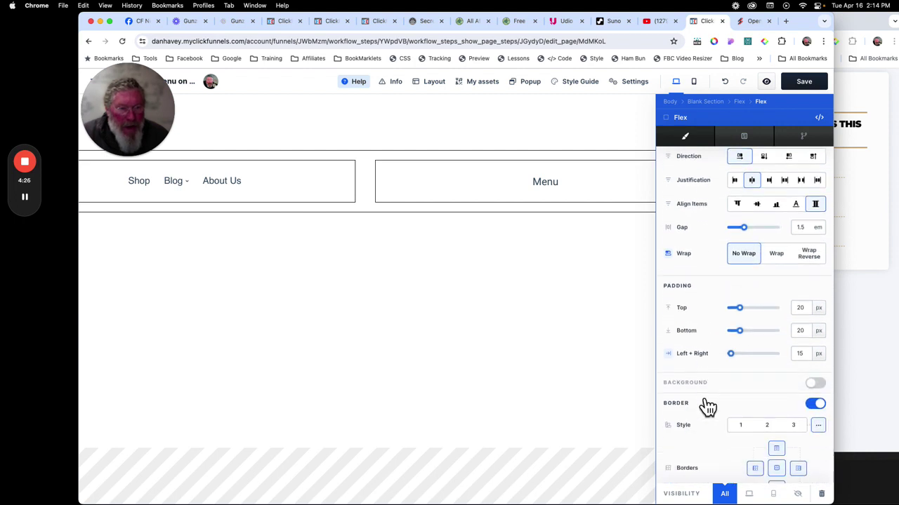
pyautogui.click(532, 361)
pyautogui.moveTo(333, 197)
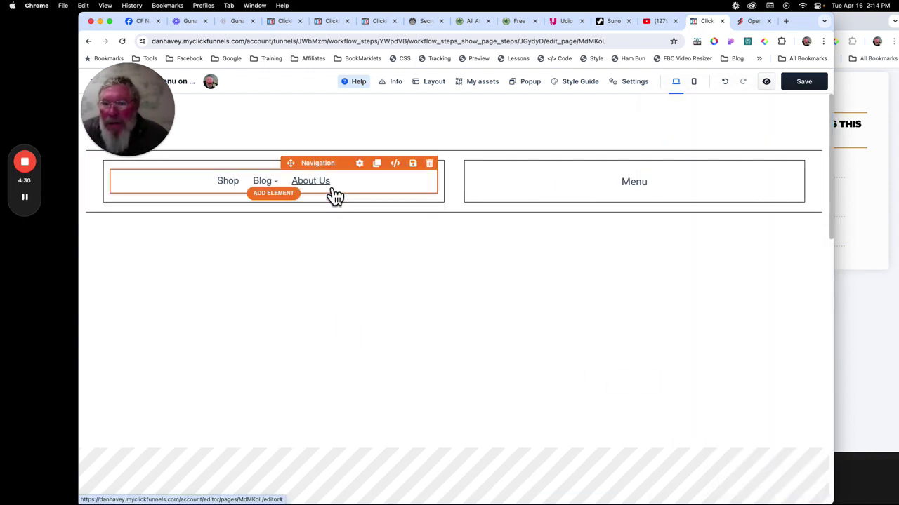
# Add two New Link items after About Us in the navigation menu's settings
pyautogui.click(370, 170)
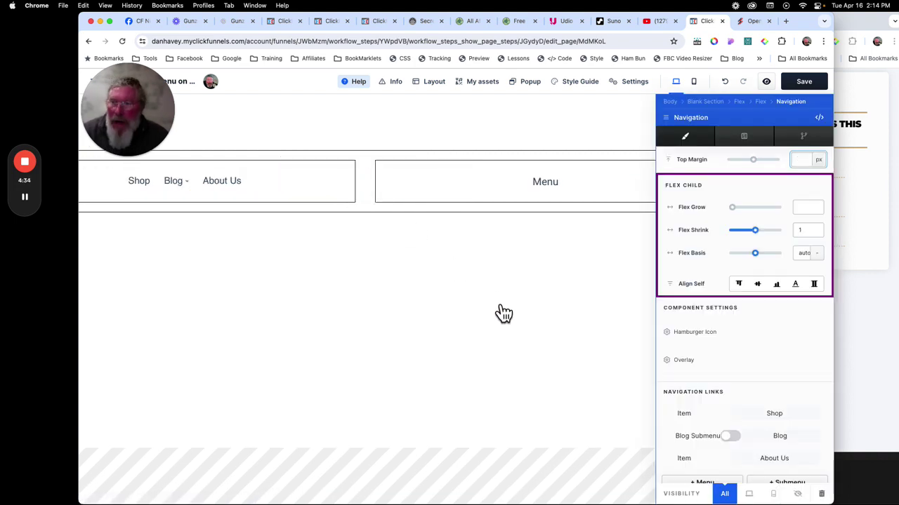
pyautogui.scroll(-2, 707, 316)
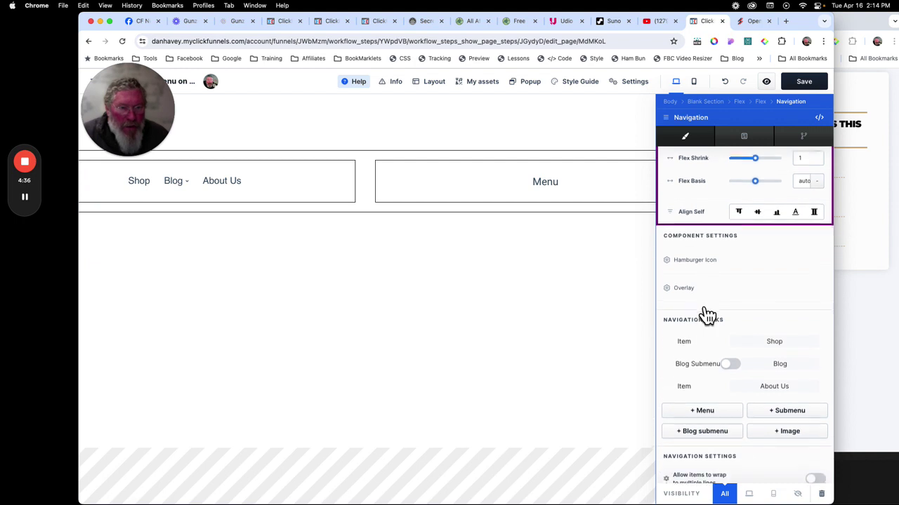
pyautogui.scroll(-2, 705, 256)
pyautogui.scroll(-3, 705, 257)
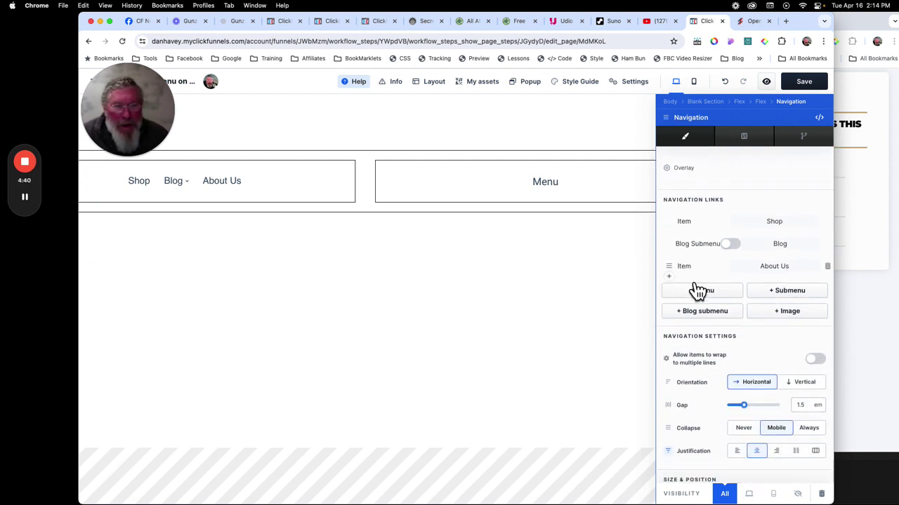
pyautogui.click(702, 295)
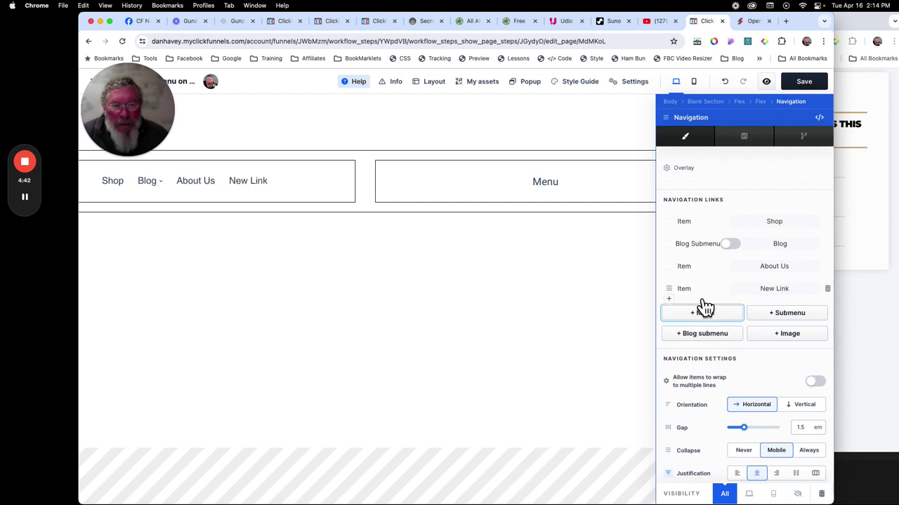
pyautogui.click(702, 317)
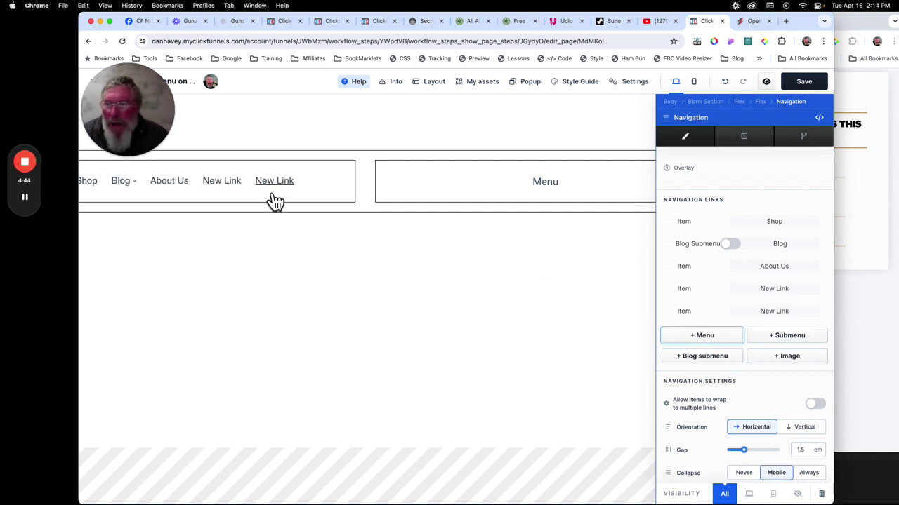
pyautogui.scroll(-2, 709, 321)
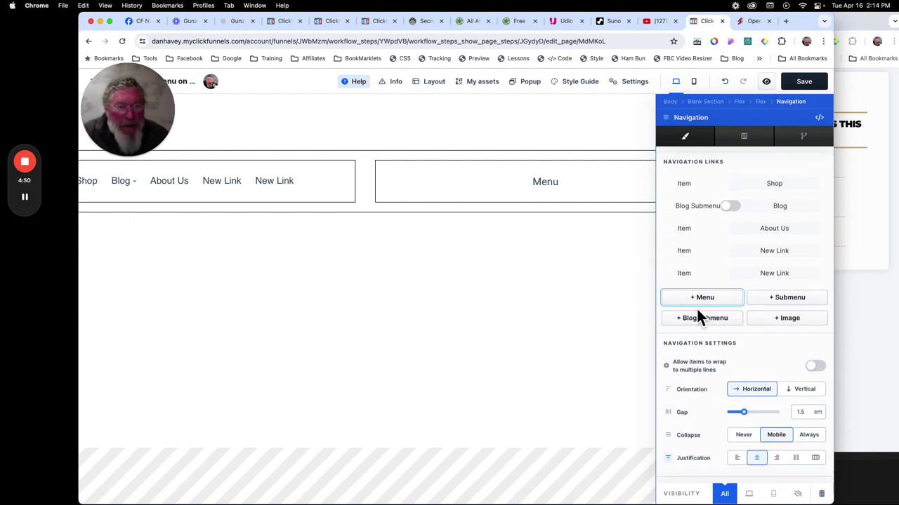
pyautogui.scroll(-5, 696, 307)
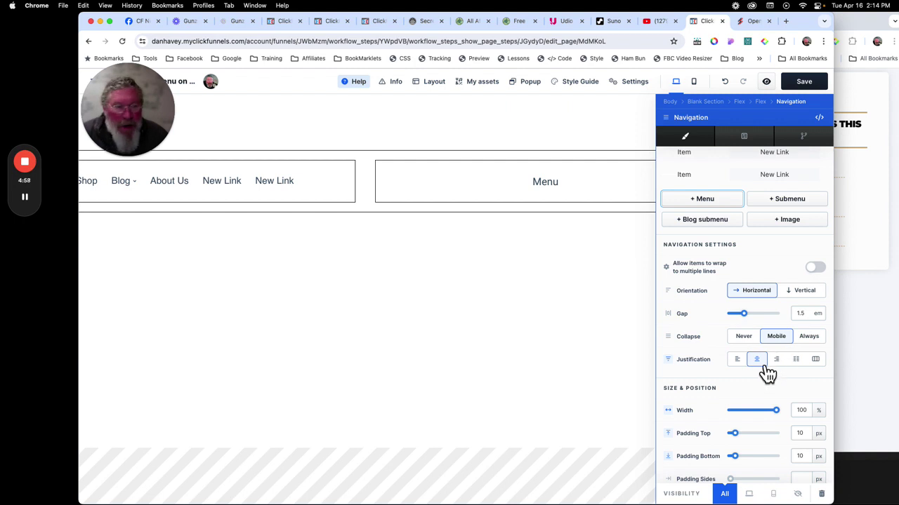
pyautogui.scroll(-2, 694, 356)
pyautogui.scroll(-3, 693, 360)
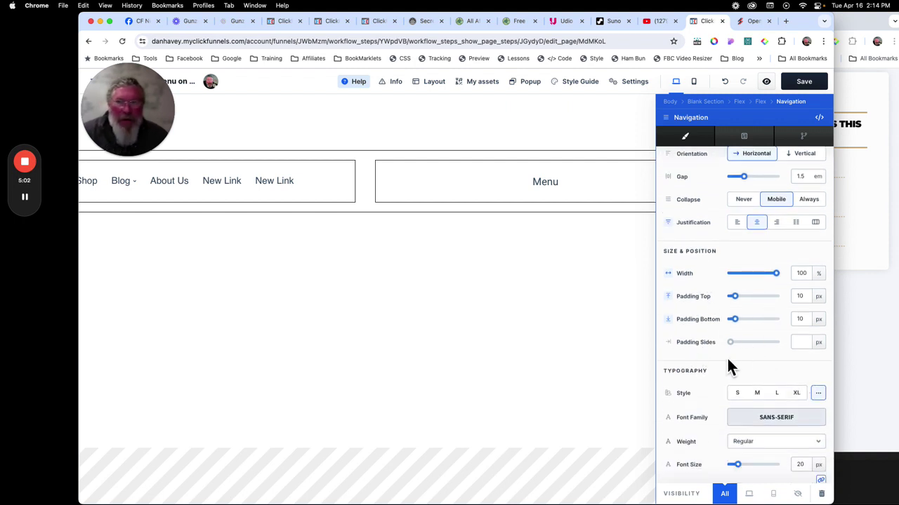
pyautogui.click(607, 347)
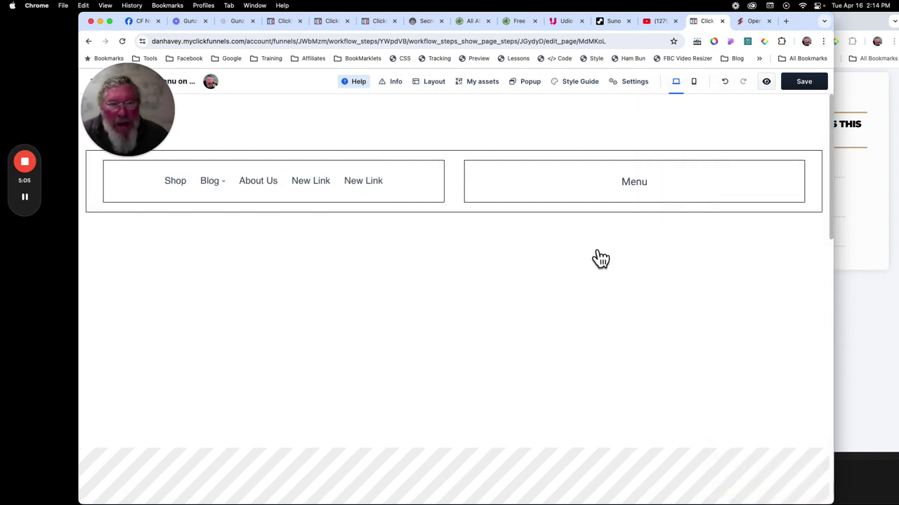
# Give the Menu headline an Advanced custom attribute data-title = menu-button and save it
pyautogui.click(647, 188)
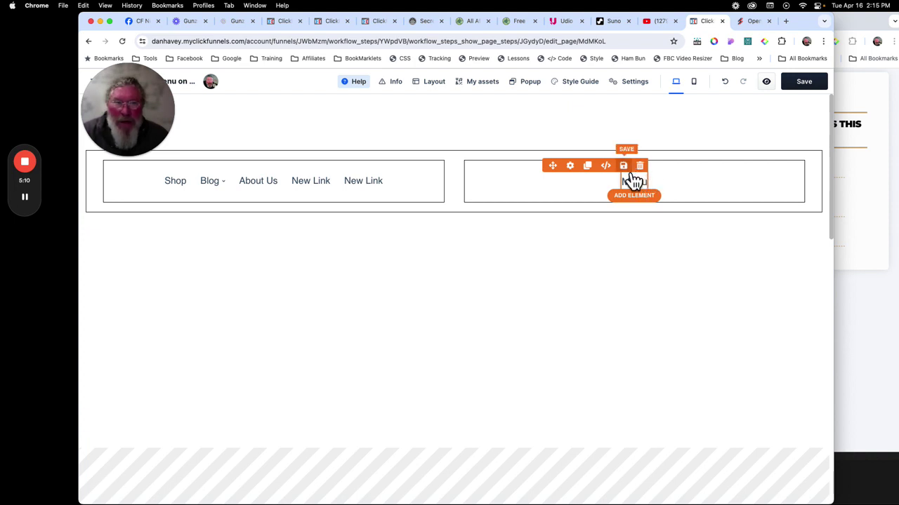
pyautogui.click(579, 172)
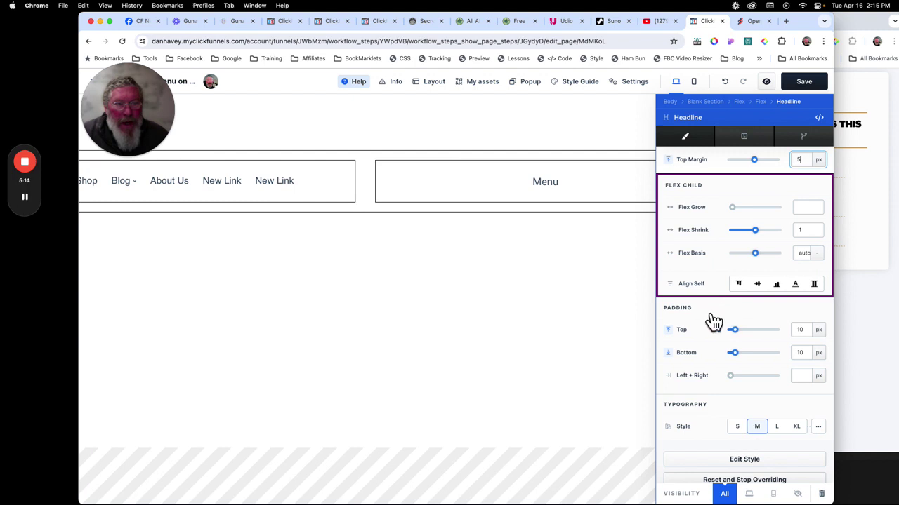
pyautogui.scroll(-4, 746, 330)
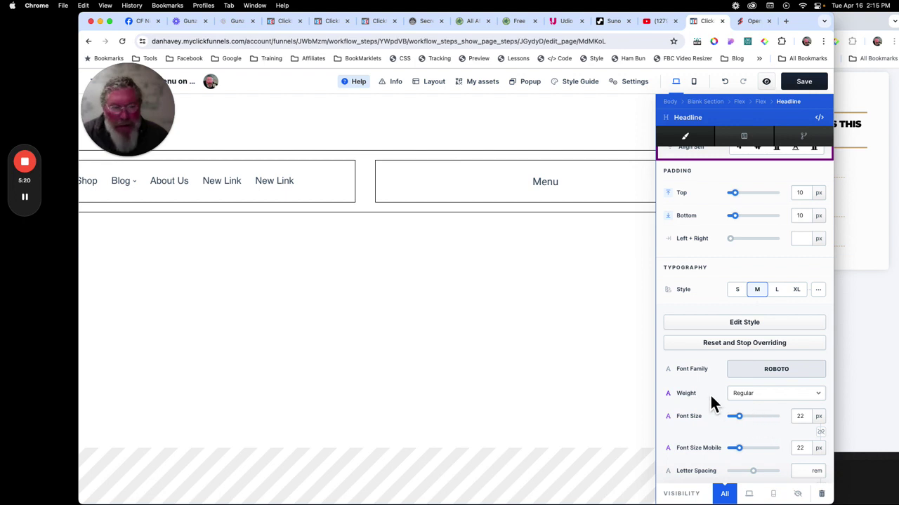
pyautogui.scroll(4, 711, 395)
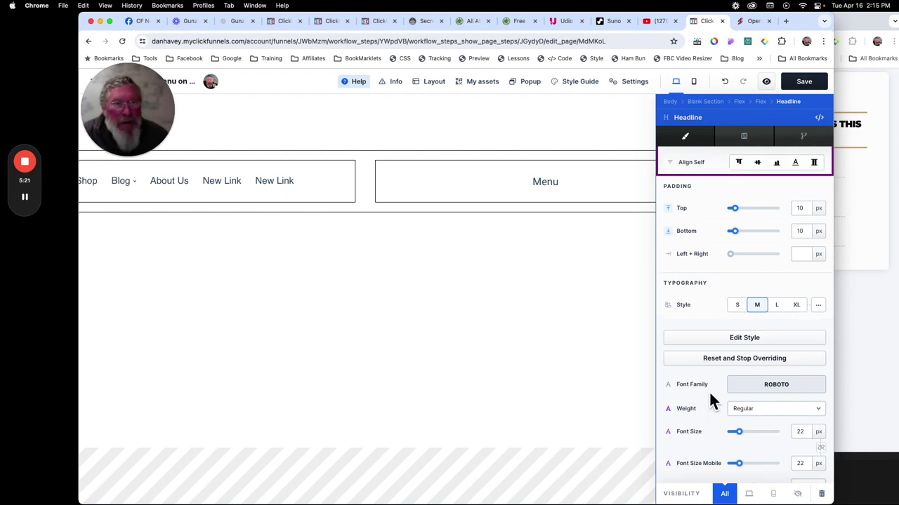
pyautogui.click(750, 143)
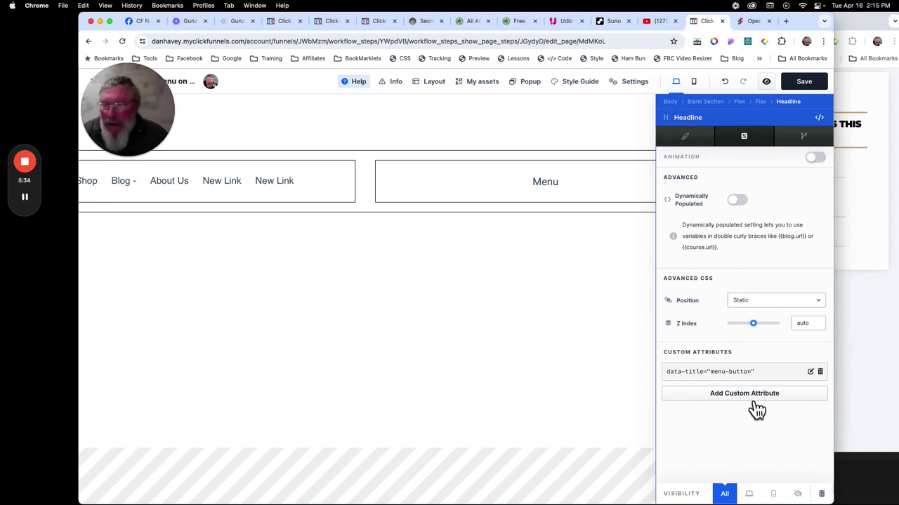
pyautogui.click(810, 372)
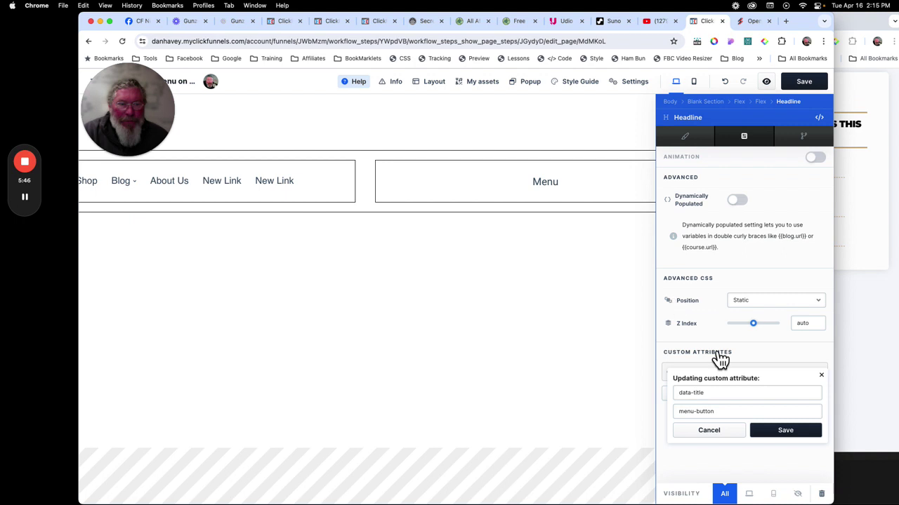
pyautogui.click(789, 434)
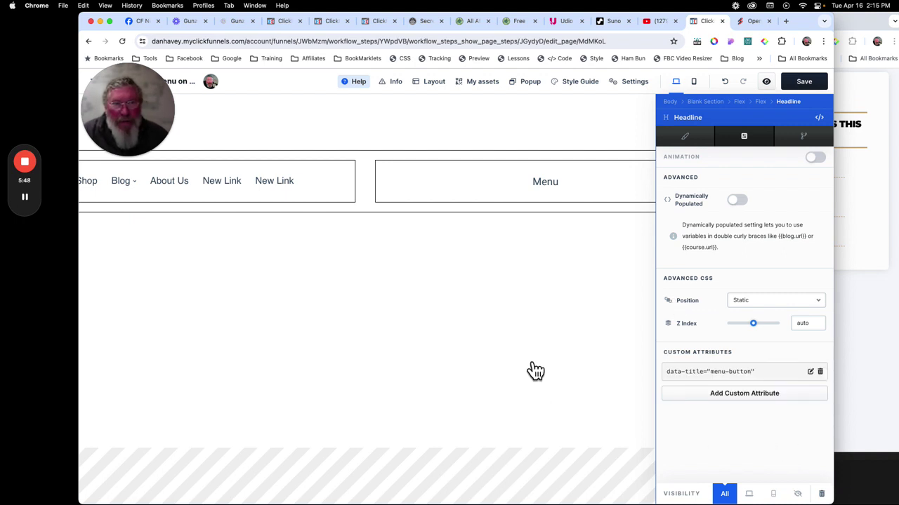
pyautogui.click(536, 371)
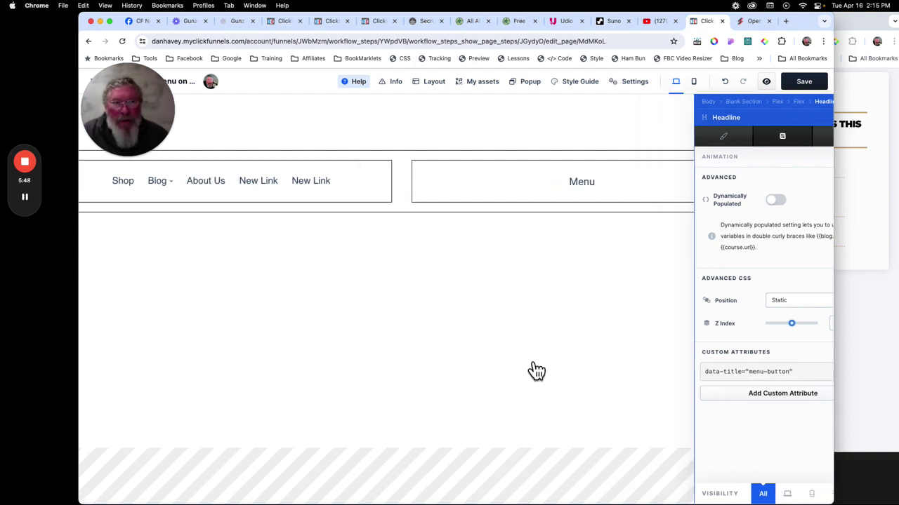
# Save the page and bring up the Footer Code in the expanded code editor
pyautogui.click(808, 83)
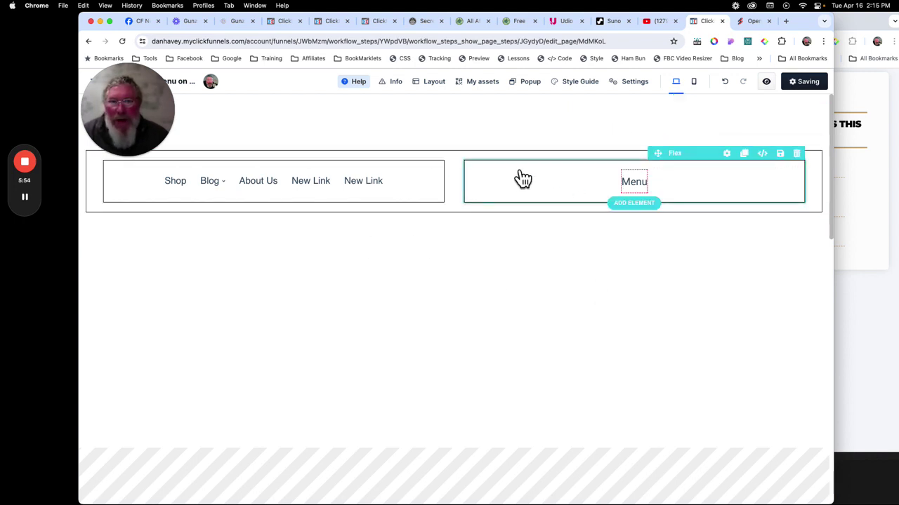
pyautogui.click(634, 83)
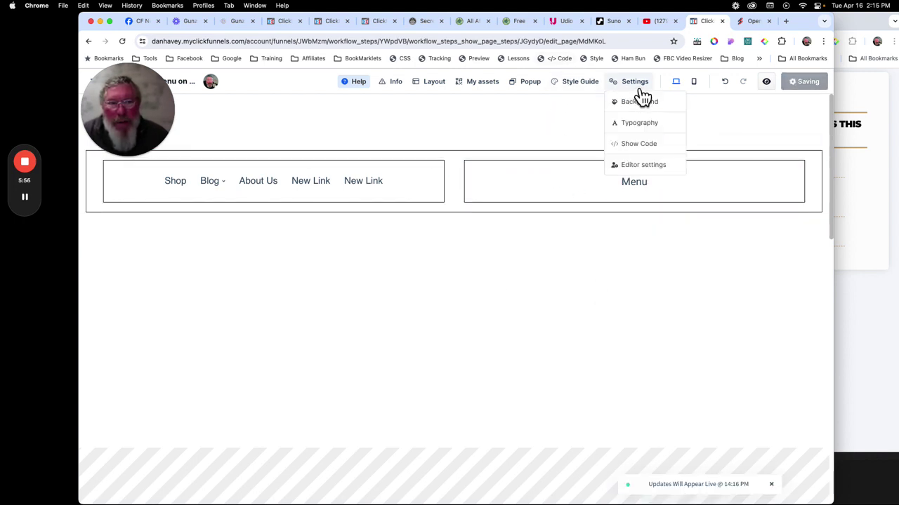
pyautogui.click(645, 150)
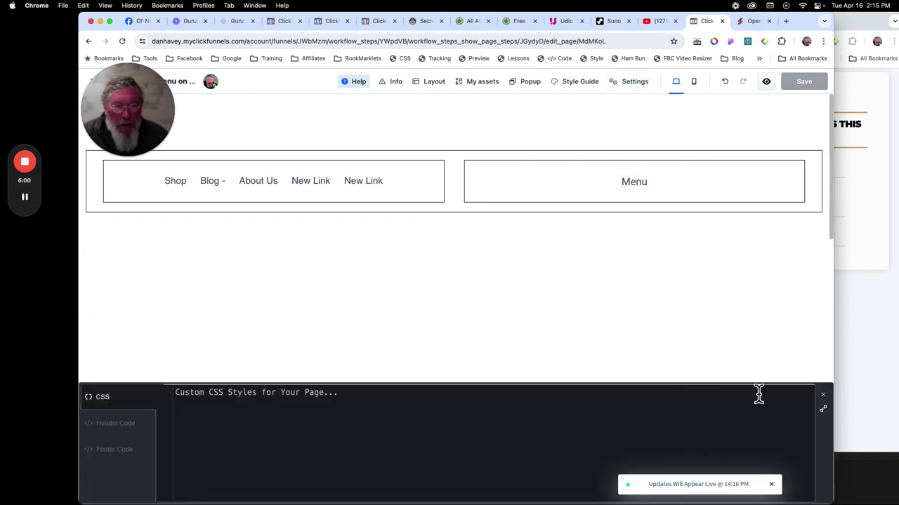
pyautogui.click(132, 462)
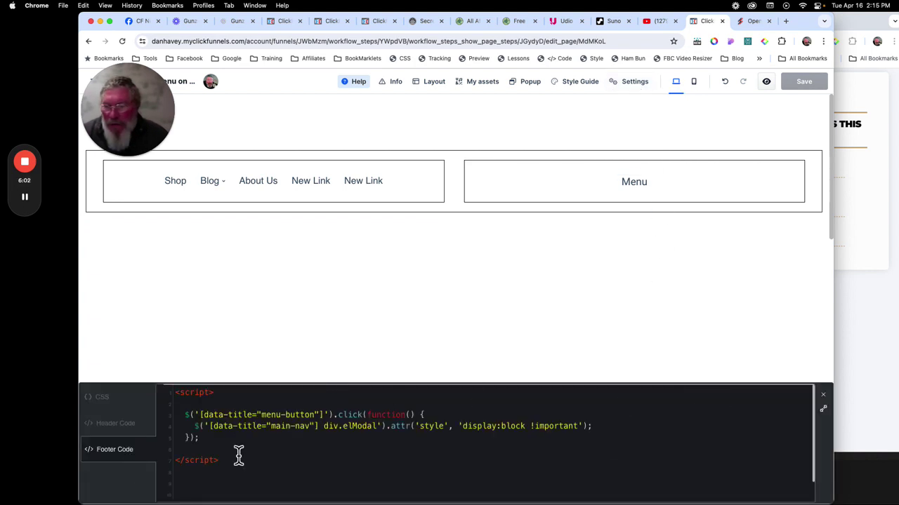
pyautogui.click(824, 414)
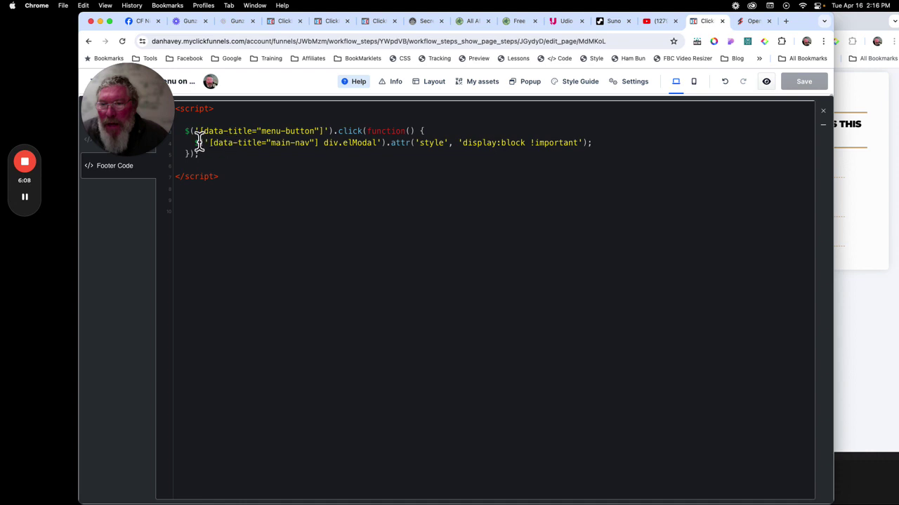
# Review the jQuery click handler that makes menu-button reveal the main-nav modal
pyautogui.moveTo(189, 138); pyautogui.dragTo(286, 136)
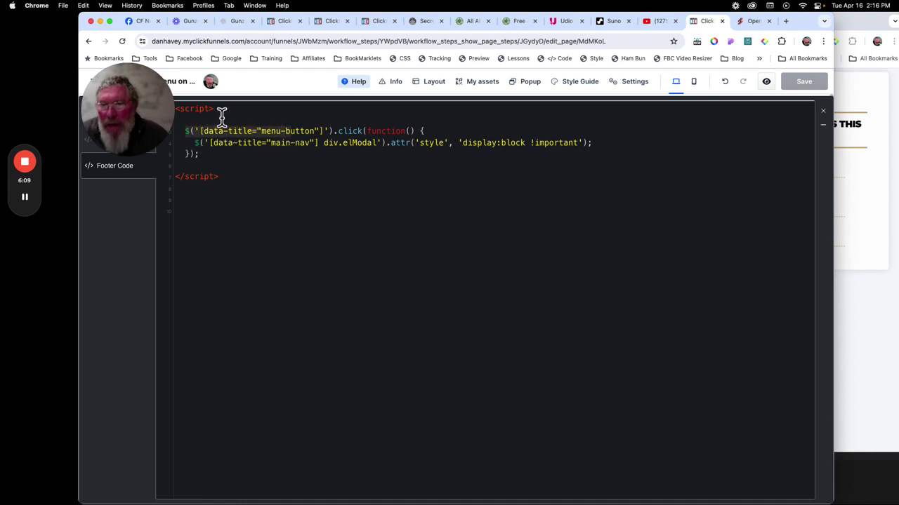
pyautogui.click(179, 113)
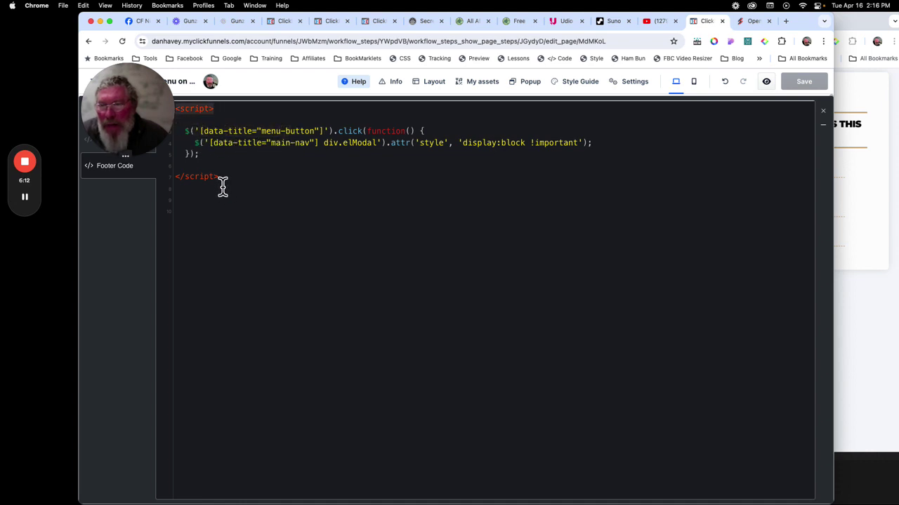
pyautogui.click(184, 179)
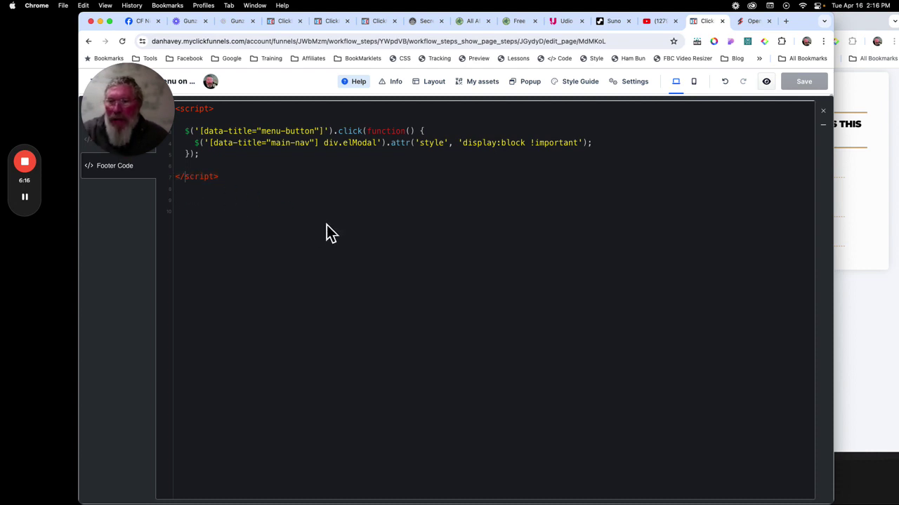
pyautogui.click(186, 132)
pyautogui.moveTo(229, 133); pyautogui.dragTo(433, 136)
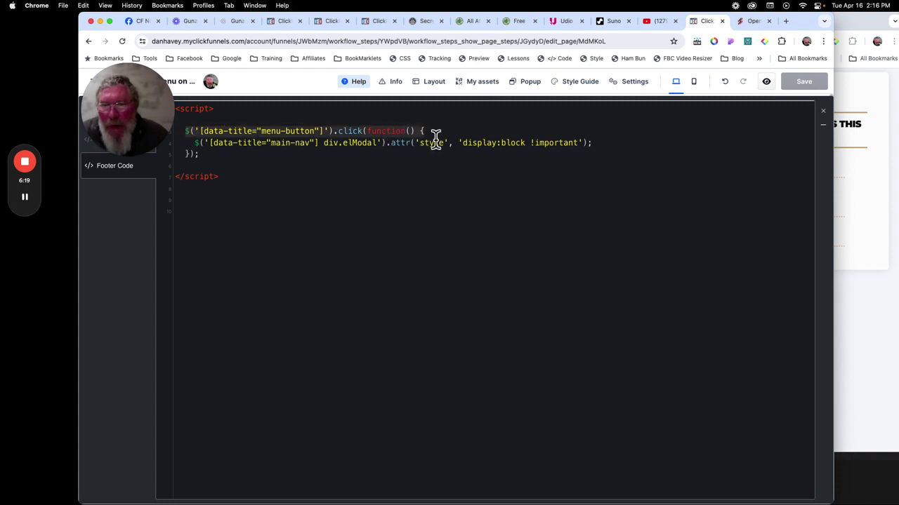
pyautogui.click(379, 177)
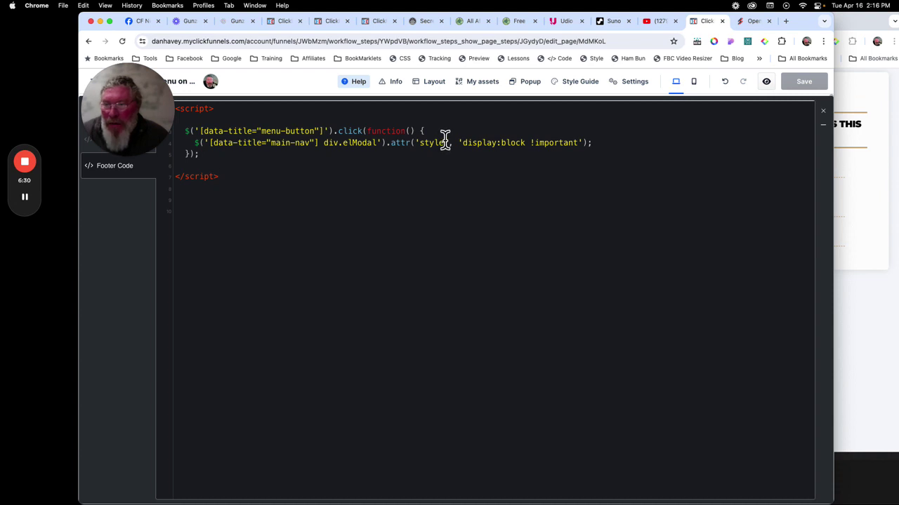
pyautogui.moveTo(28, 207)
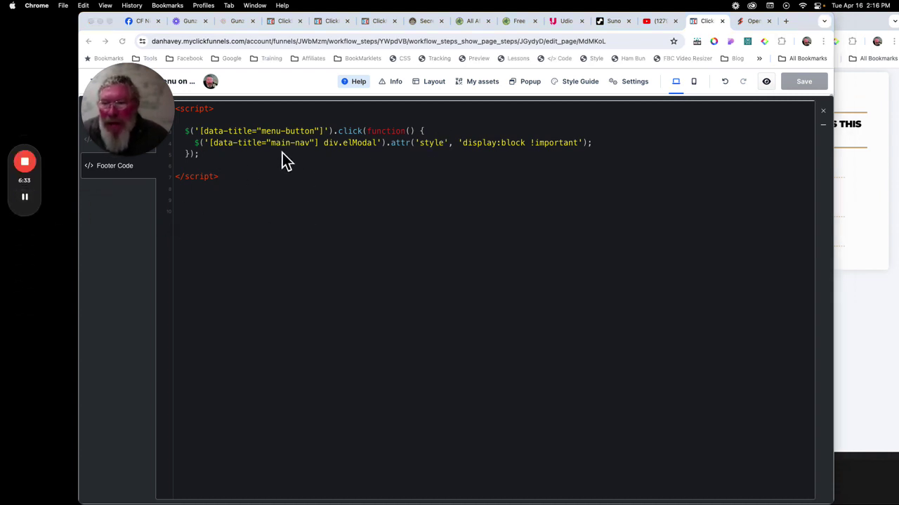
pyautogui.click(824, 112)
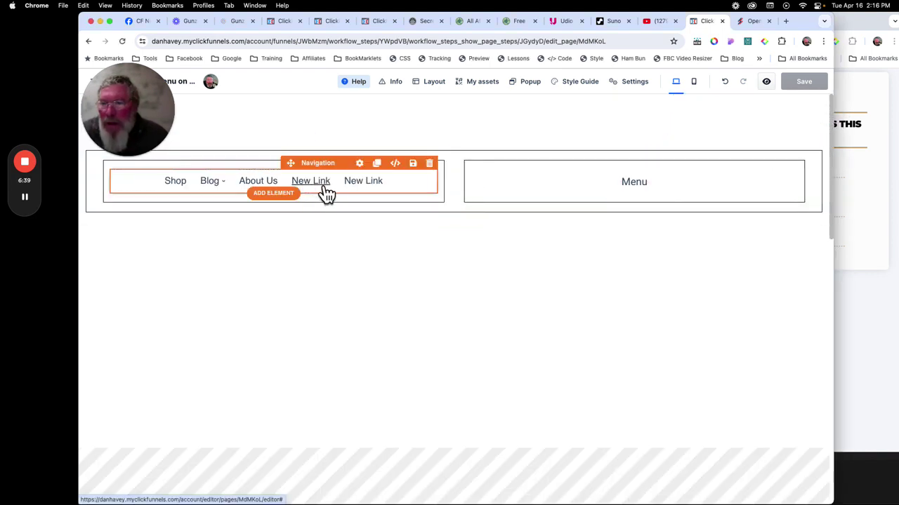
# Give the Navigation element the custom attribute data-title="main-nav" and save it
pyautogui.click(365, 179)
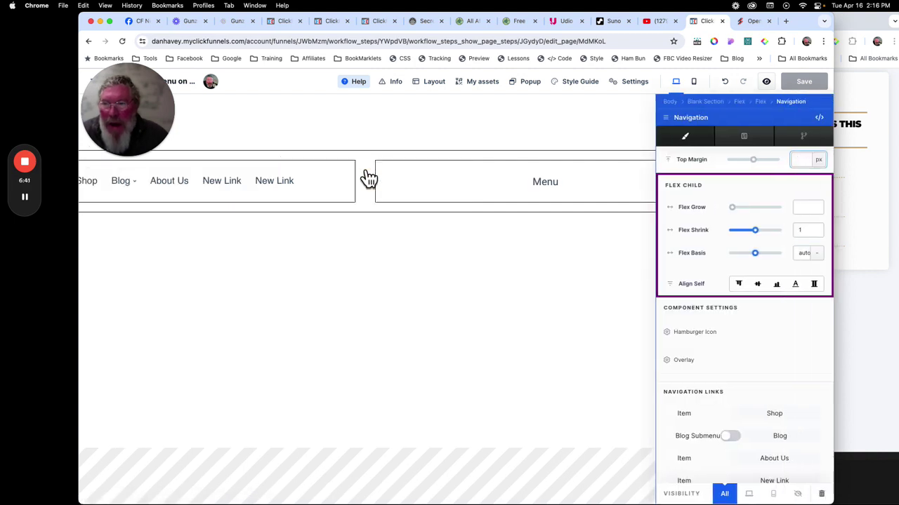
pyautogui.click(754, 143)
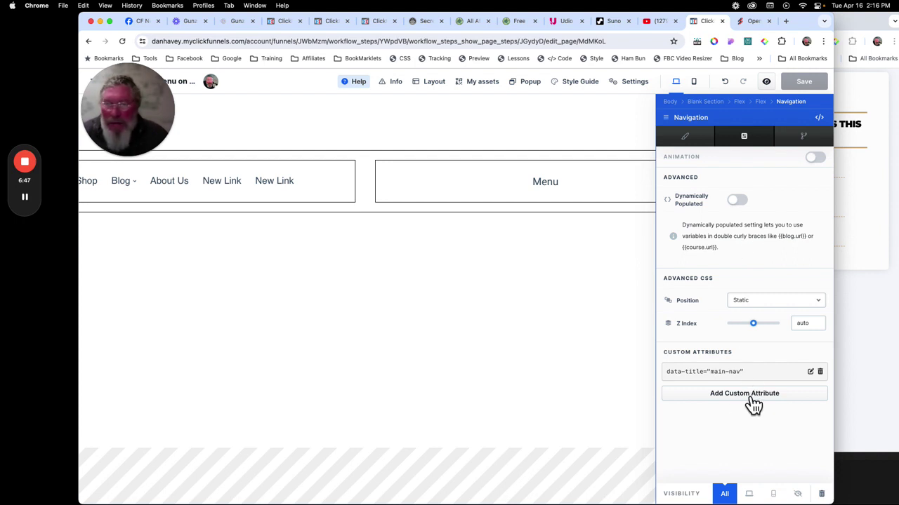
pyautogui.click(814, 374)
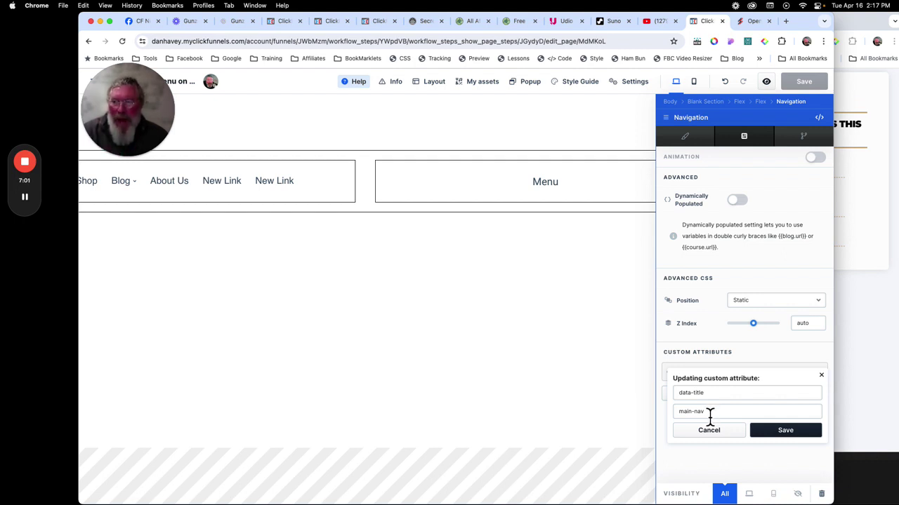
pyautogui.click(773, 431)
pyautogui.click(573, 389)
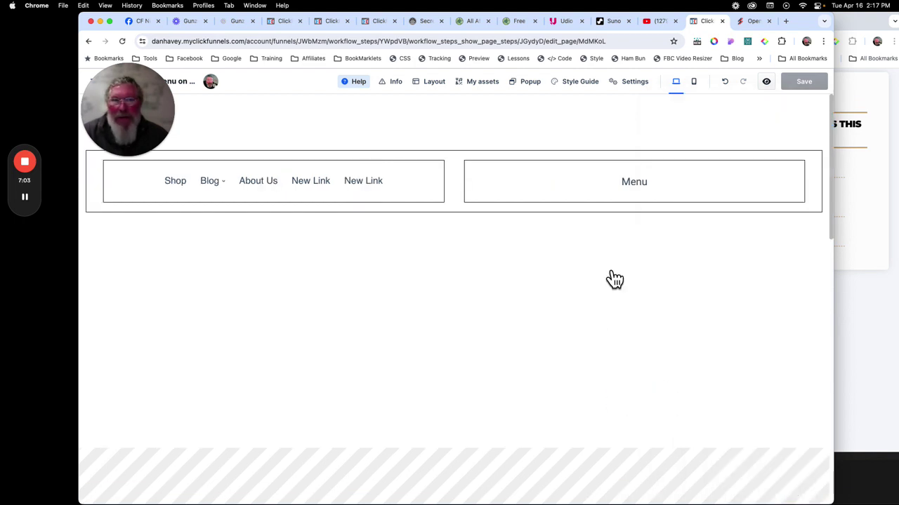
# Open the page's custom code editor from Settings > Show Code
pyautogui.click(634, 83)
pyautogui.click(639, 145)
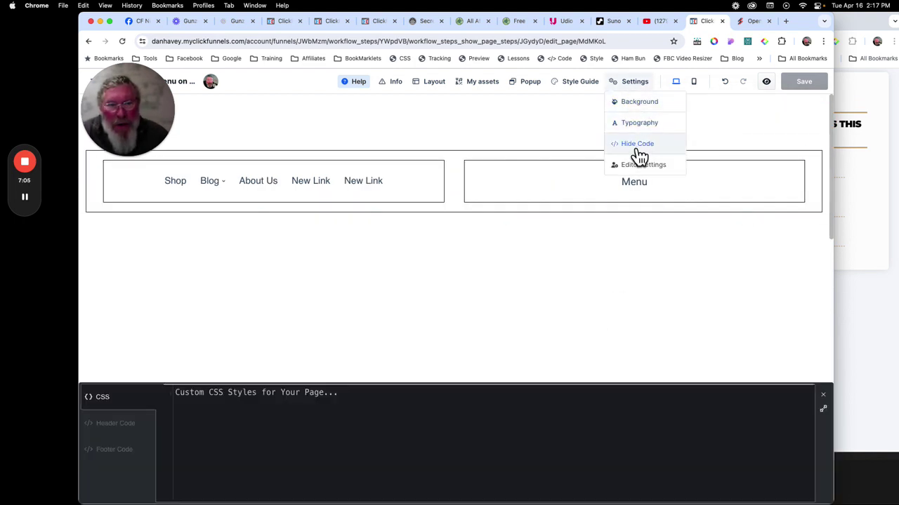